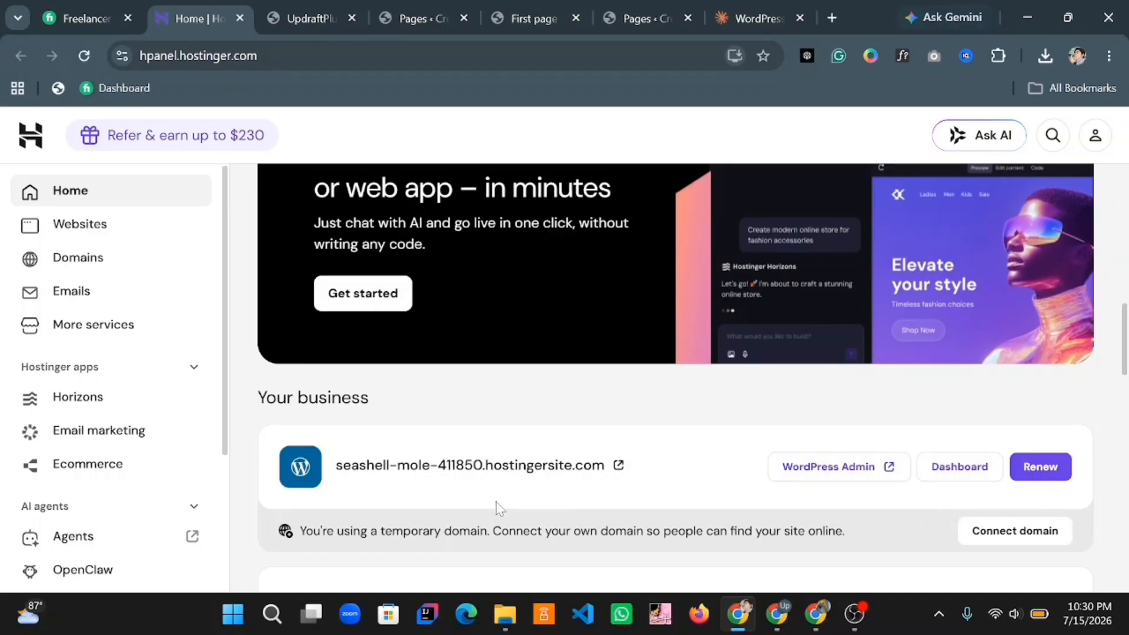
- View the live site on its temporary domain seashell-mole-411850.hostingersite.com, and close it again
left_click(441, 471)
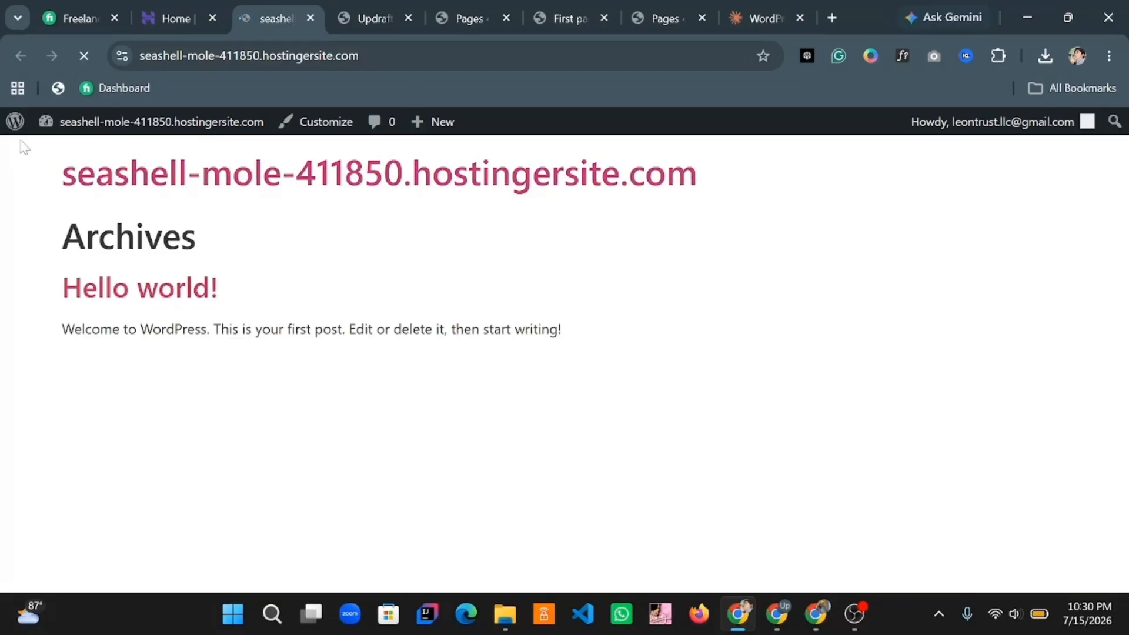
left_click(197, 11)
left_click(309, 19)
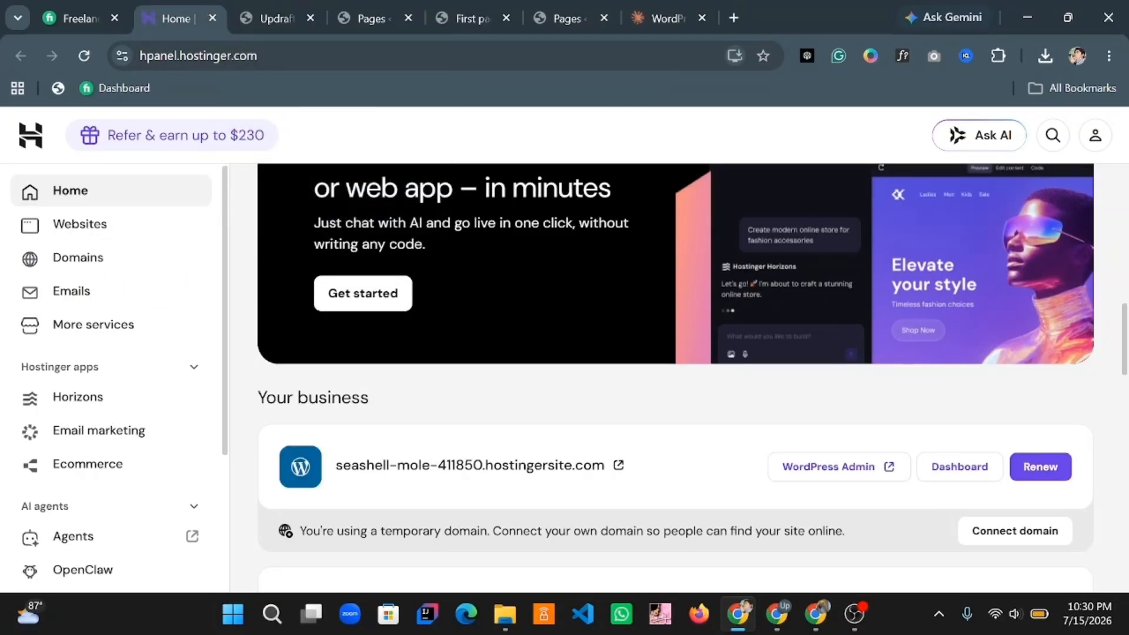
- Start connecting a custom domain to the WordPress site that uses the temporary domain
scroll(528, 207, "down", 6)
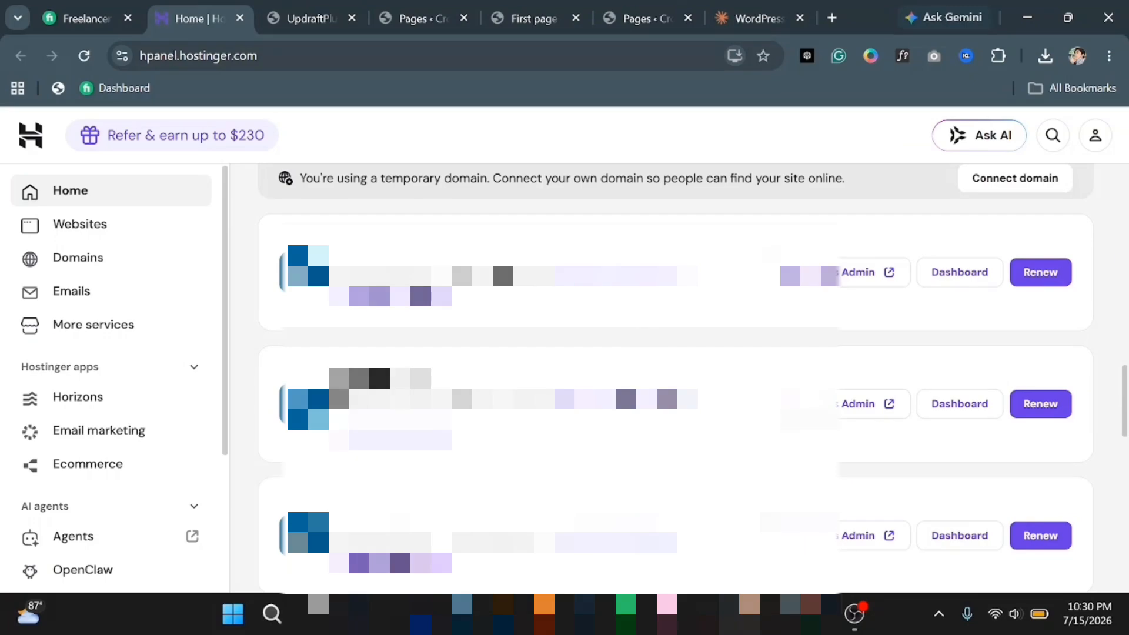
scroll(709, 337, "up", 3)
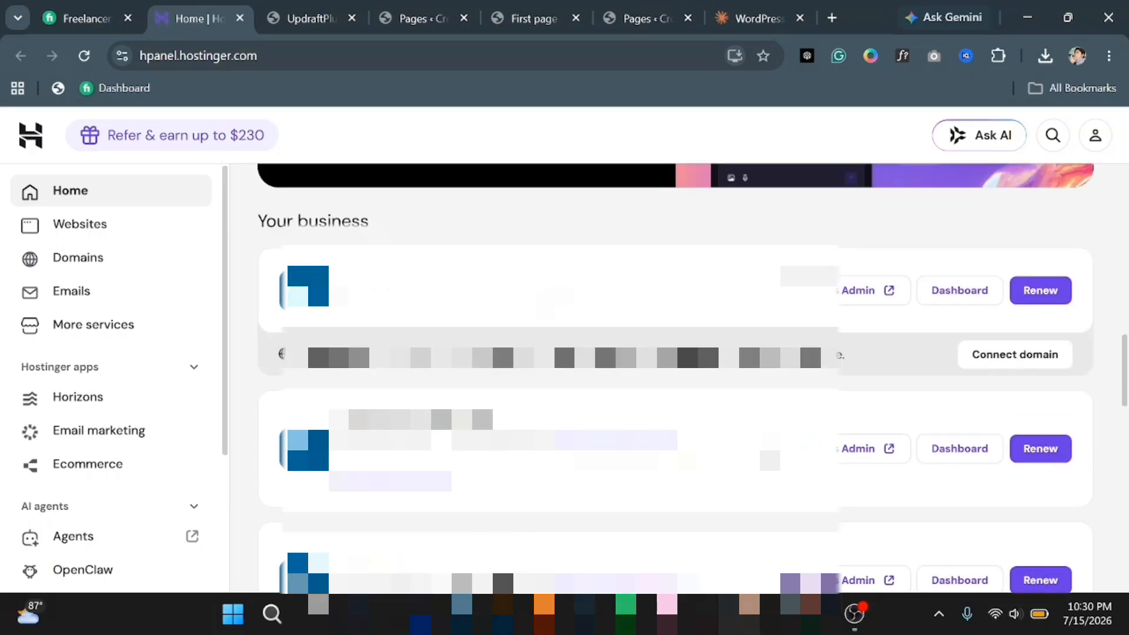
left_click(1009, 356)
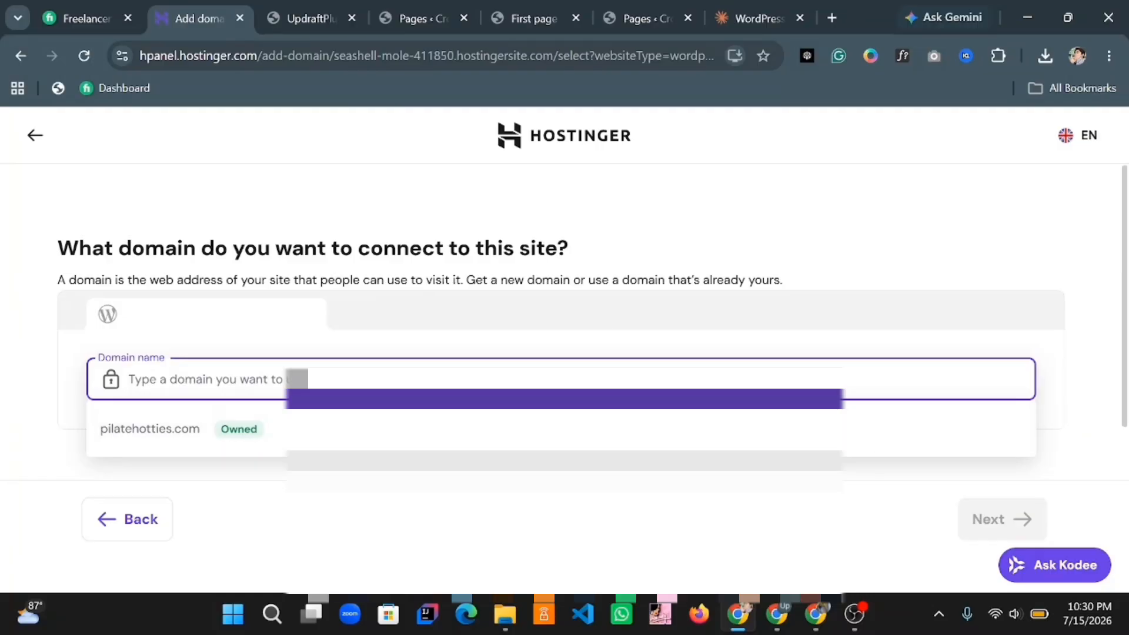
- Switch to GoDaddy, open the account's products, and copy the domain name crownroofingkansascity.com
mouse_move(815, 614)
left_click(779, 465)
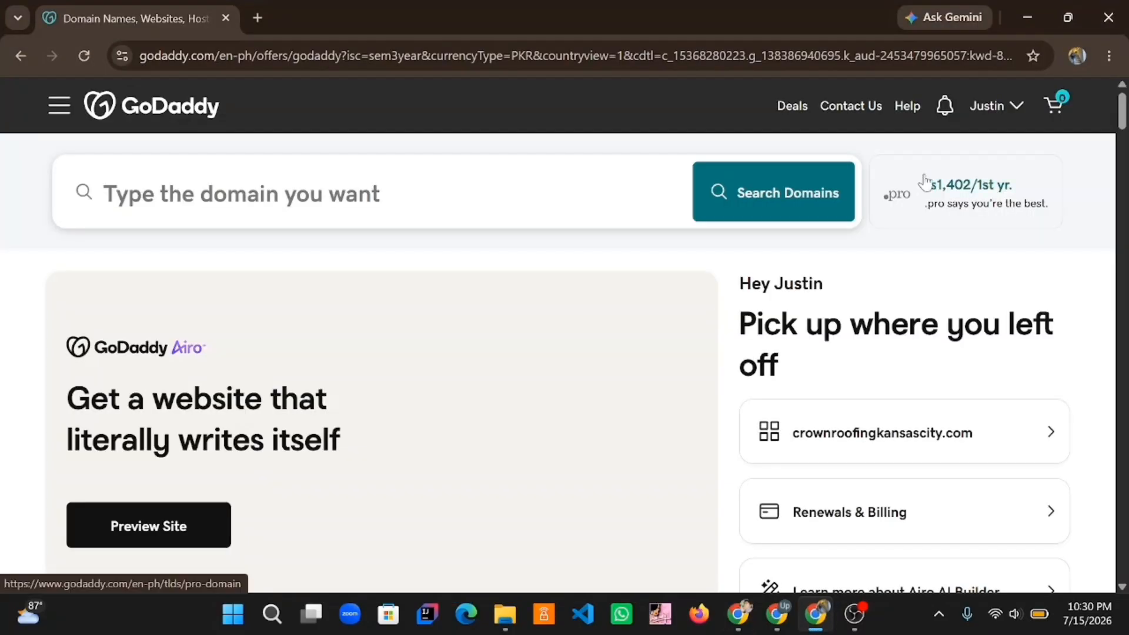
left_click(975, 112)
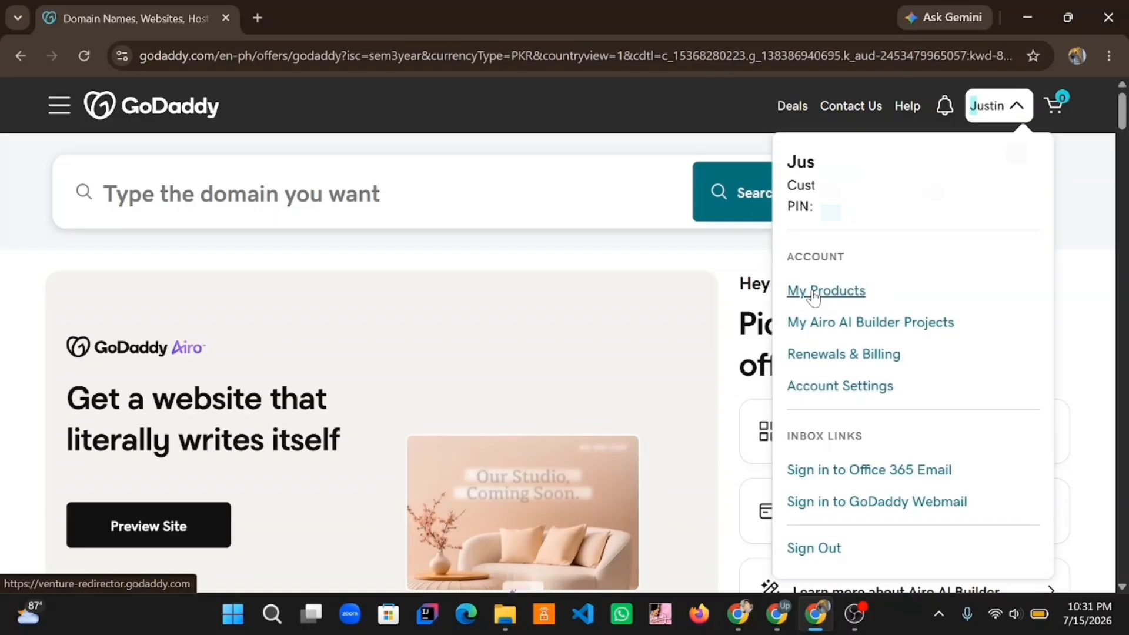
left_click(813, 293)
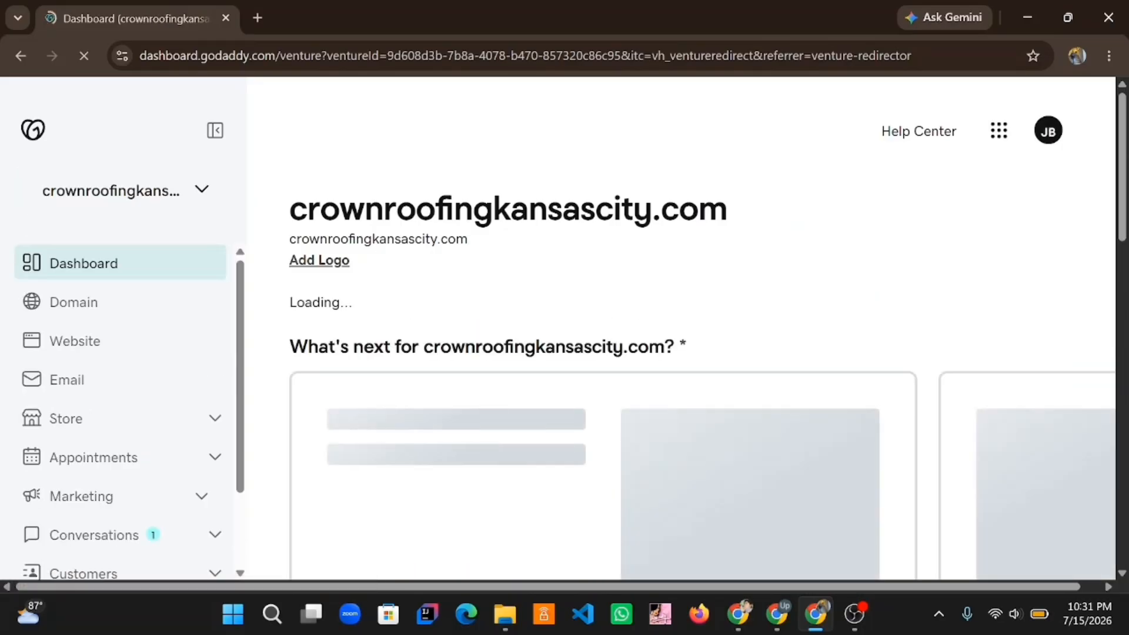
left_click_drag(289, 209, 729, 210)
right_click(669, 204)
left_click(718, 220)
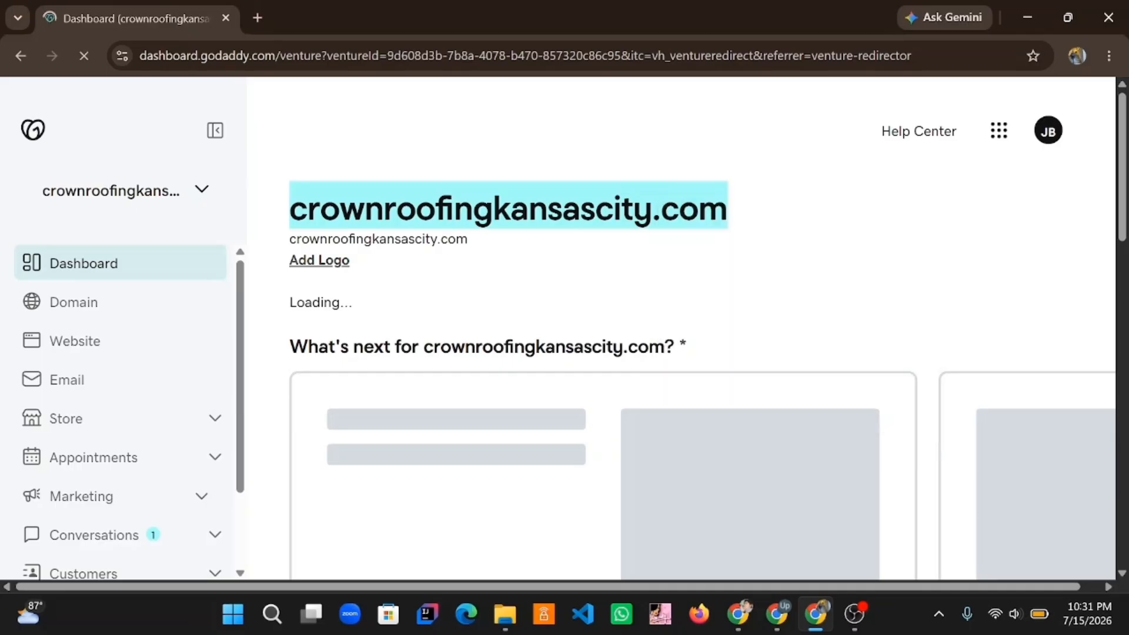
- Back in Hostinger, add crownroofingkansascity.com to the site as an already owned domain and finish the domain setup
key("alt+Tab")
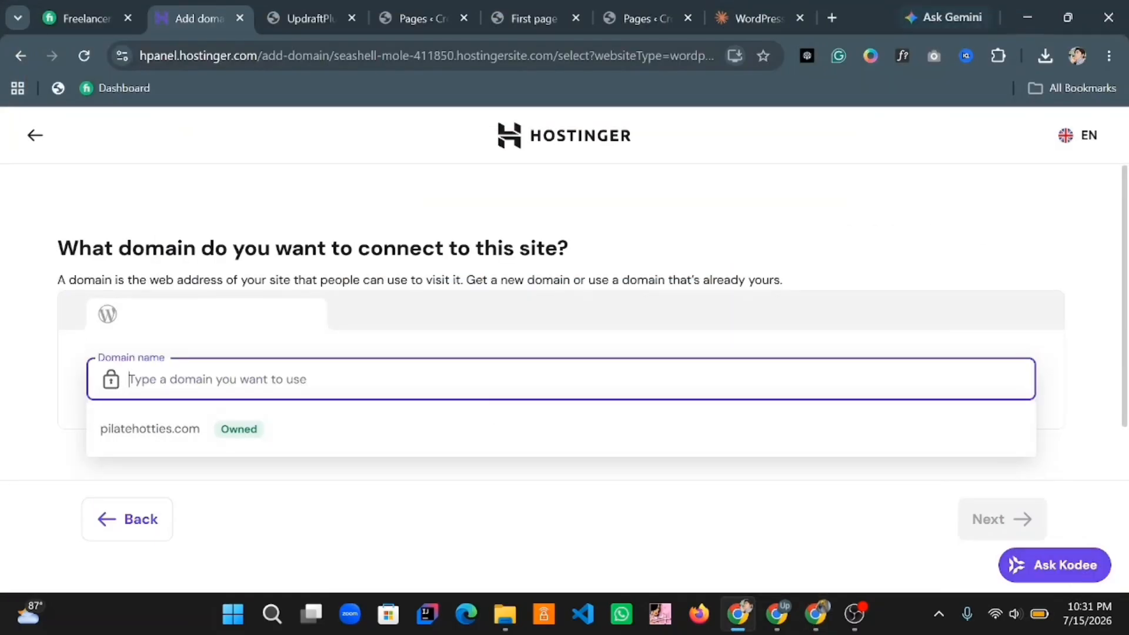
key("ctrl+v")
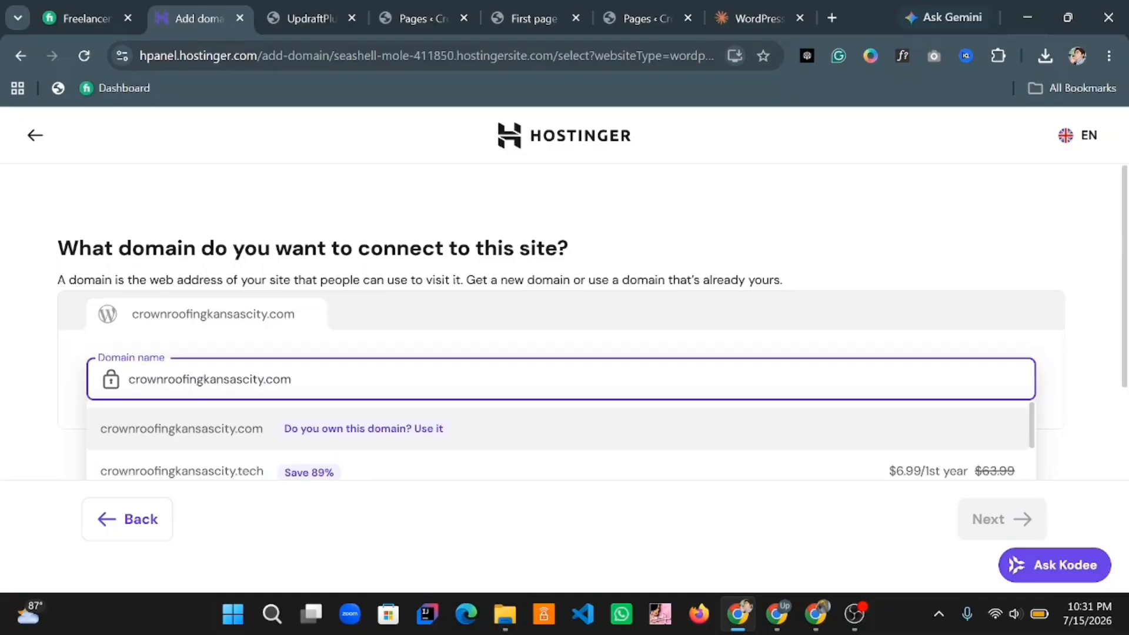
left_click(459, 439)
scroll(562, 322, "down", 2)
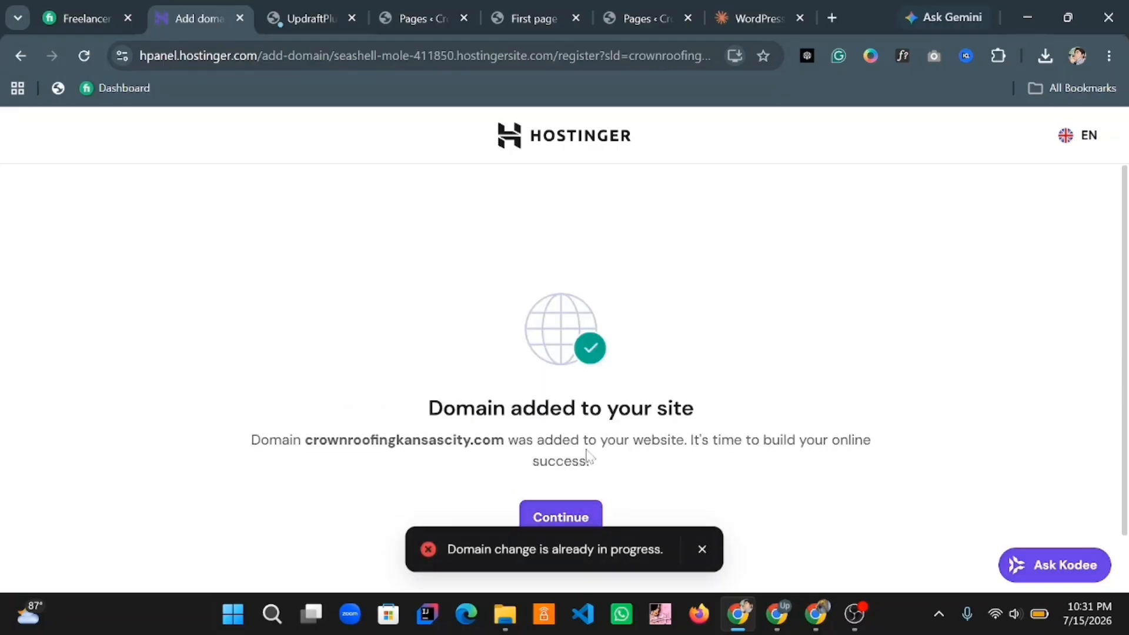
left_click(702, 550)
left_click(573, 515)
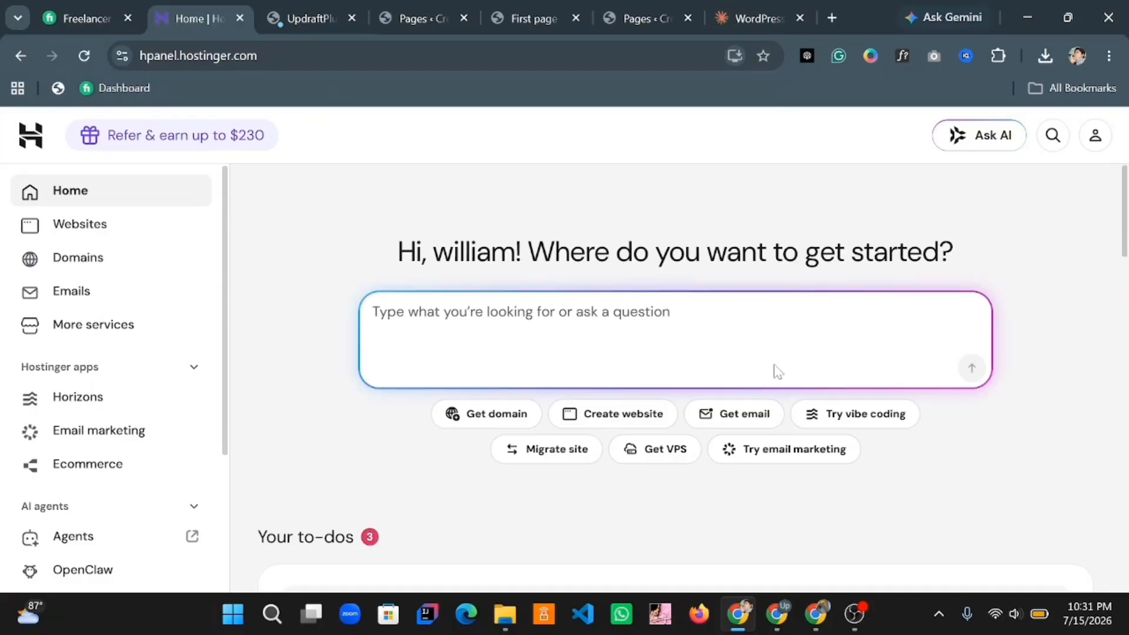
- Open the connection guide for crownroofingkansascity.com and copy the first new nameserver, helios.dns-parking.com
scroll(774, 371, "down", 5)
scroll(778, 371, "down", 4)
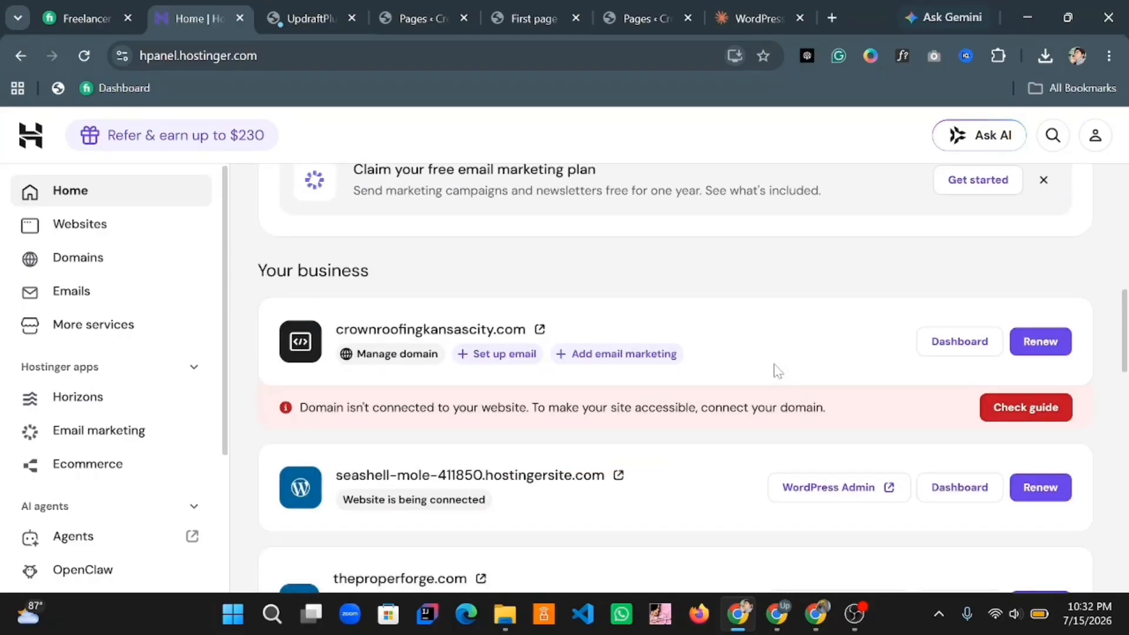
left_click(1038, 417)
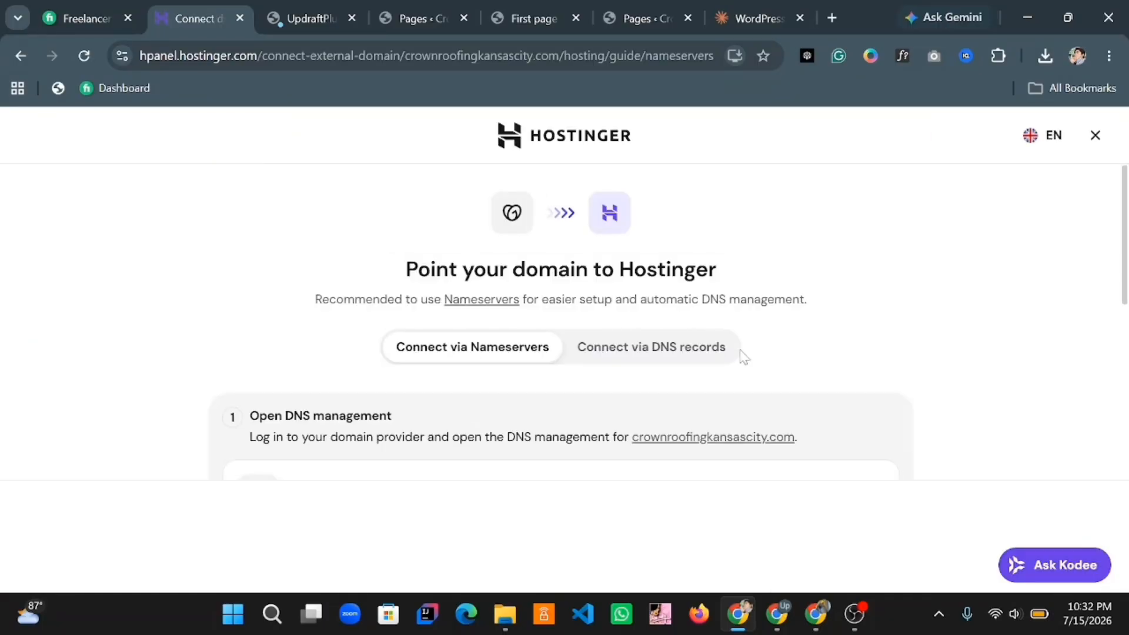
scroll(541, 318, "down", 2)
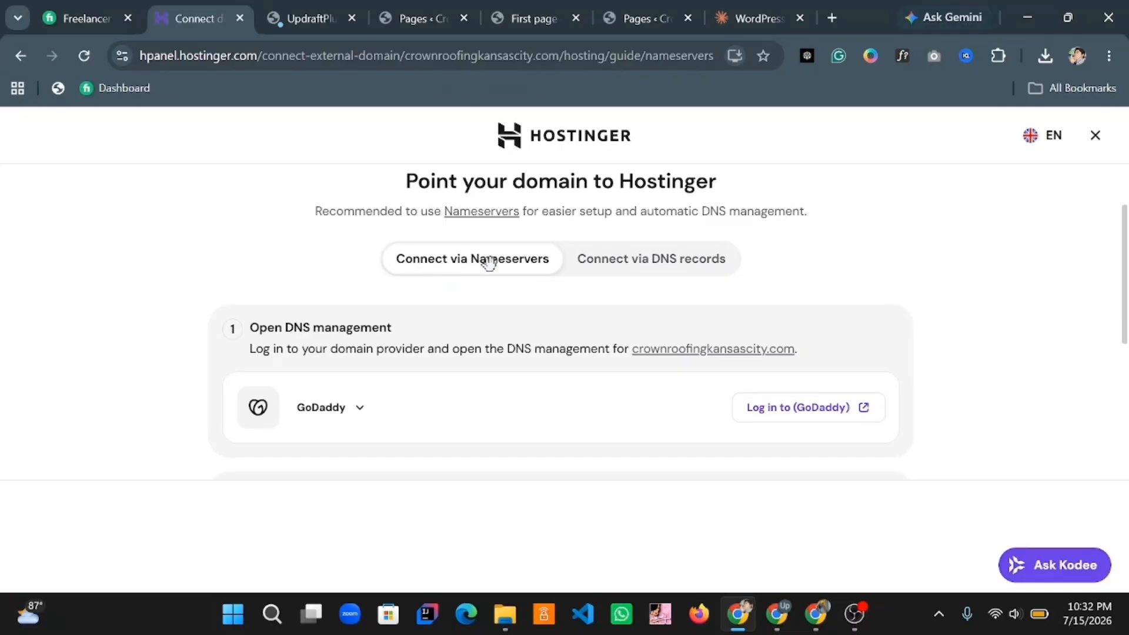
scroll(486, 264, "down", 2)
scroll(491, 273, "down", 2)
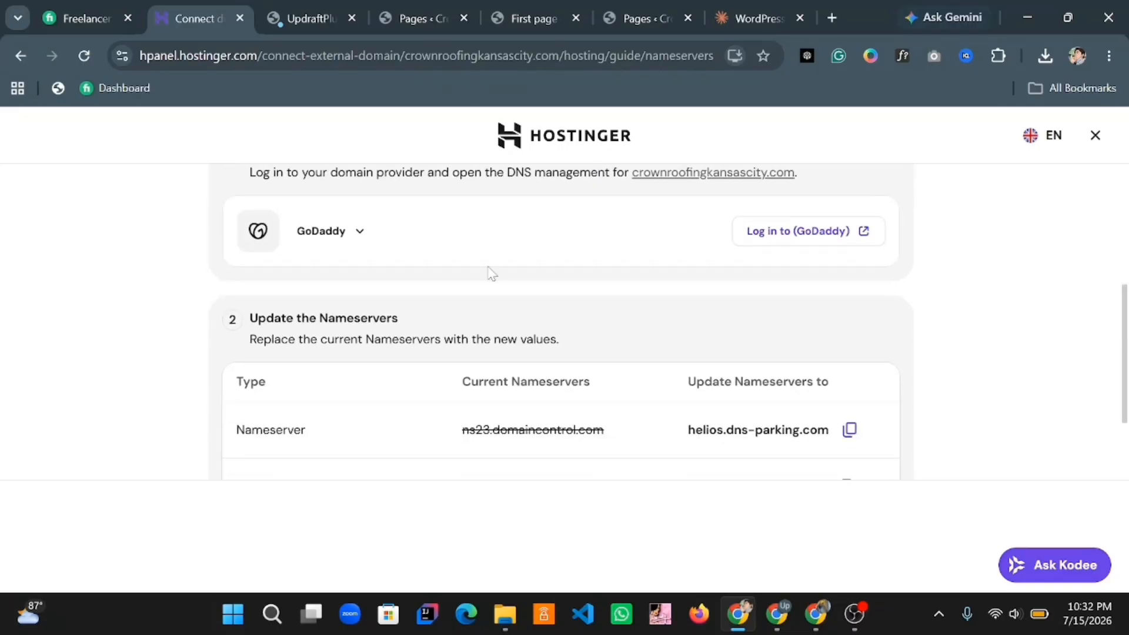
scroll(492, 274, "down", 1)
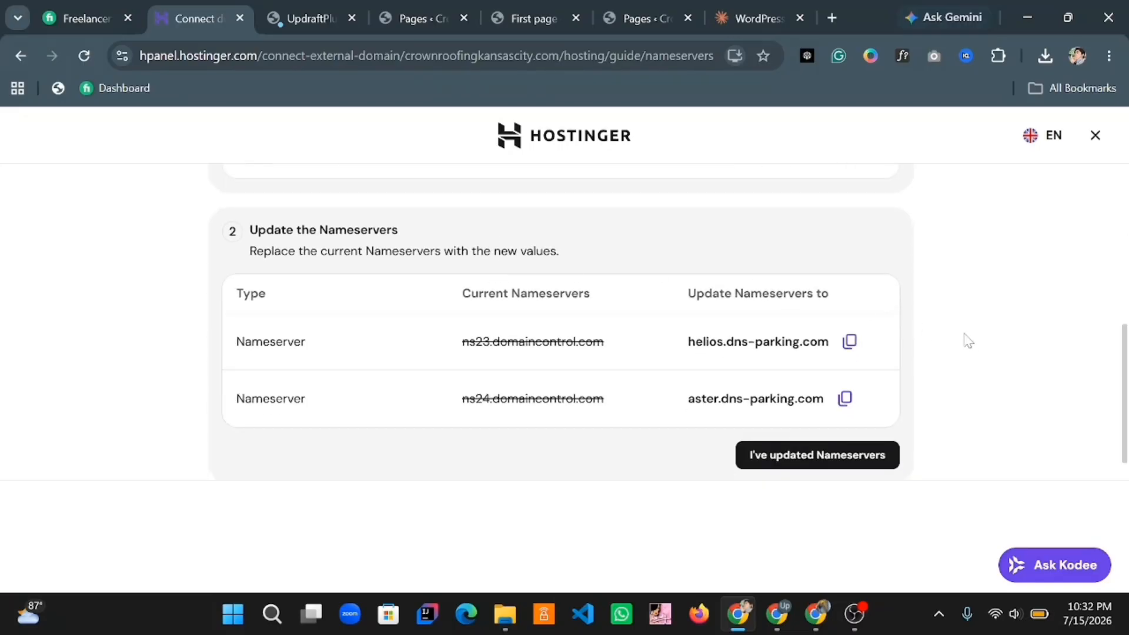
left_click(850, 344)
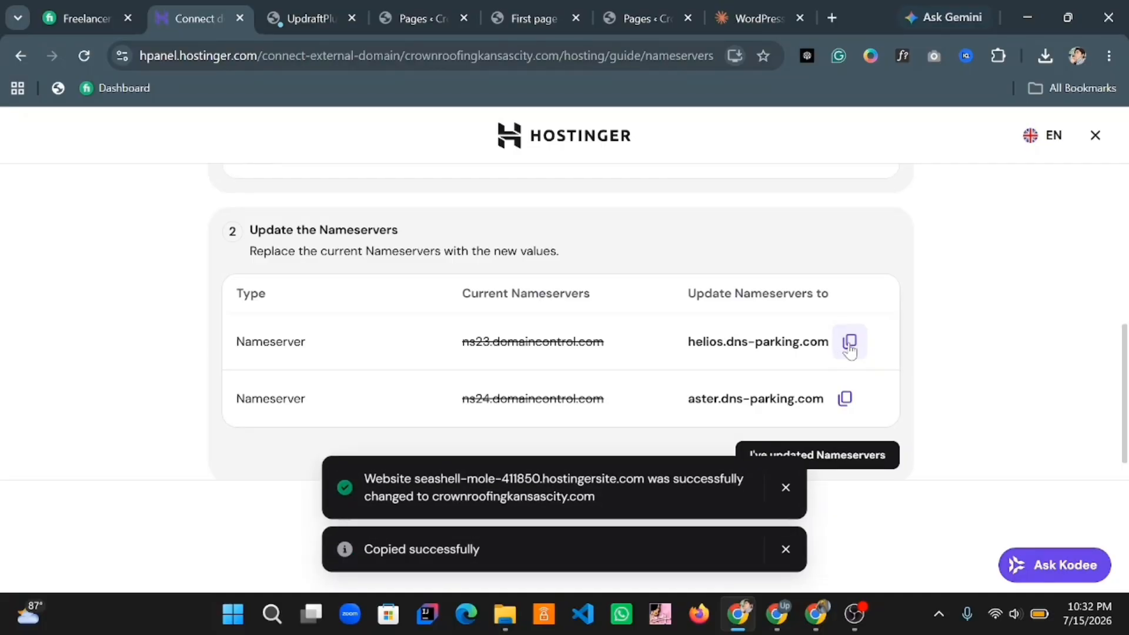
left_click(850, 345)
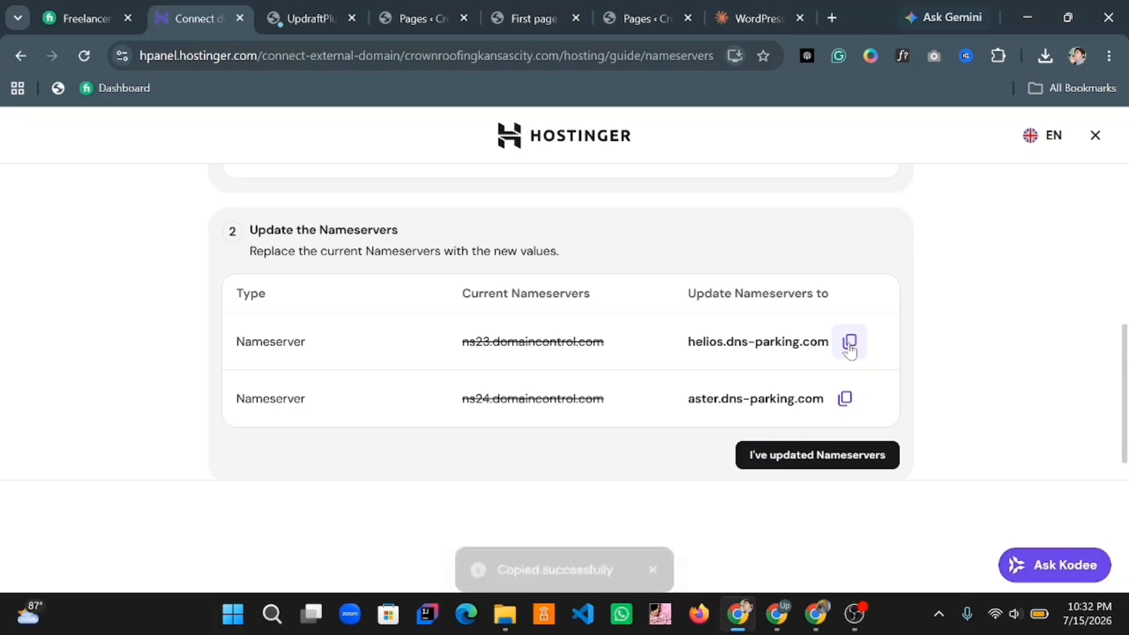
- Switch to GoDaddy and open the nameservers of crownroofingkansascity.com for editing in its DNS settings
left_click(818, 615)
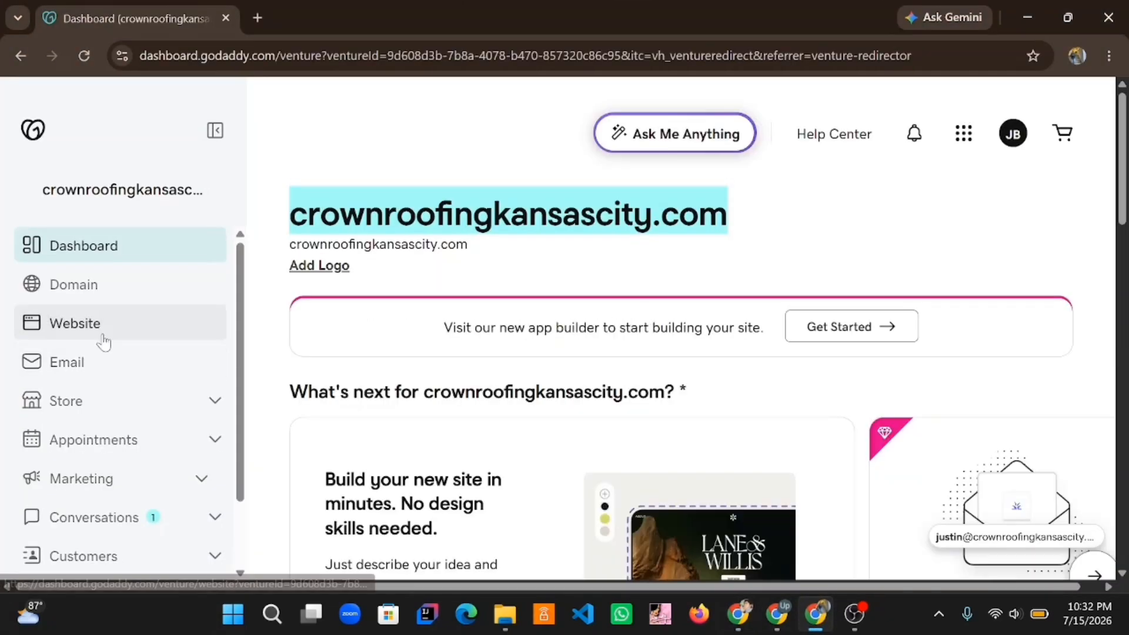
left_click(117, 283)
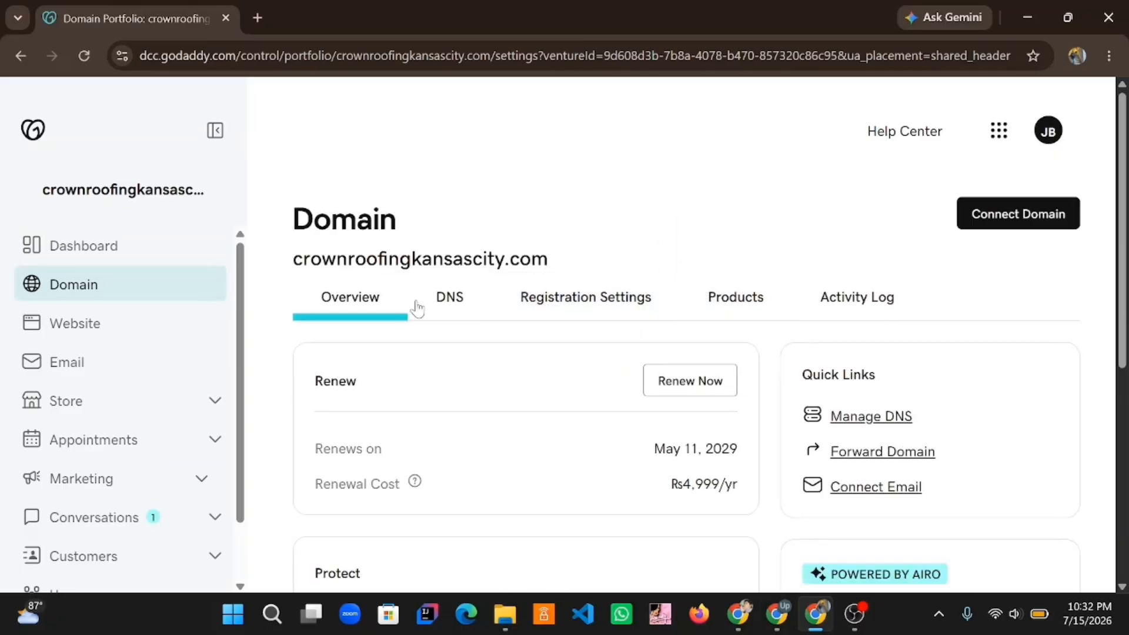
left_click(477, 318)
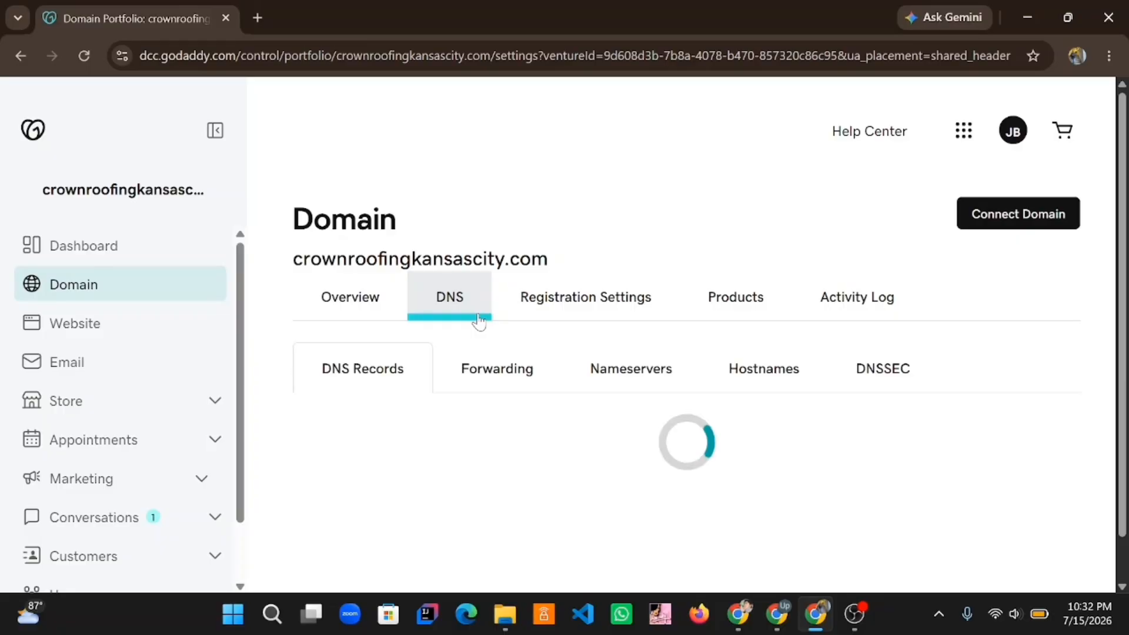
left_click(624, 386)
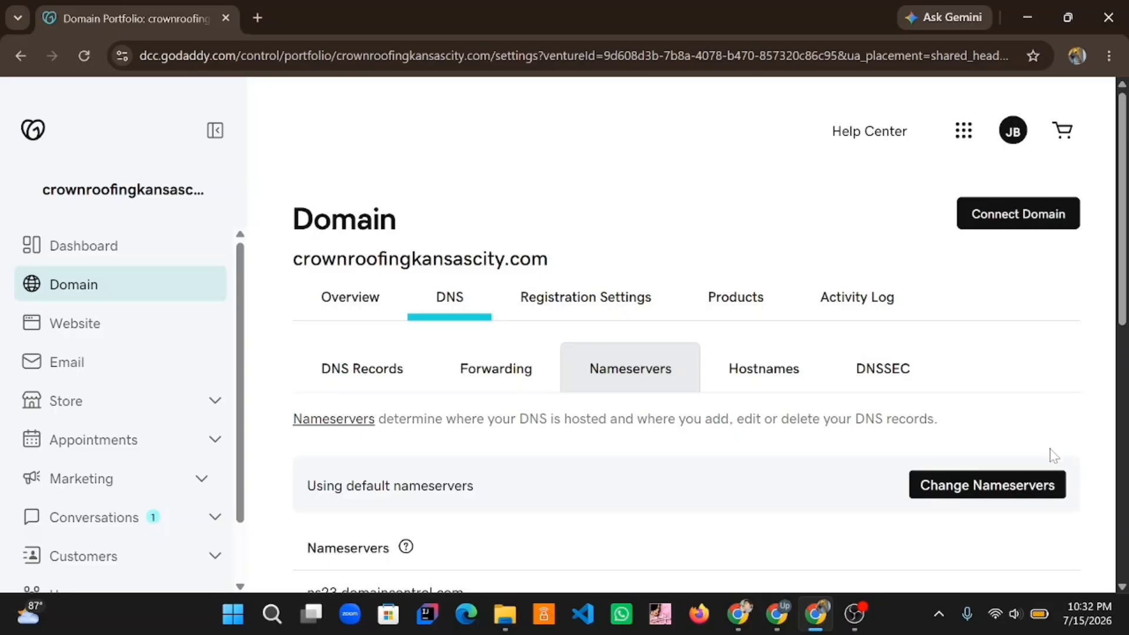
left_click(952, 495)
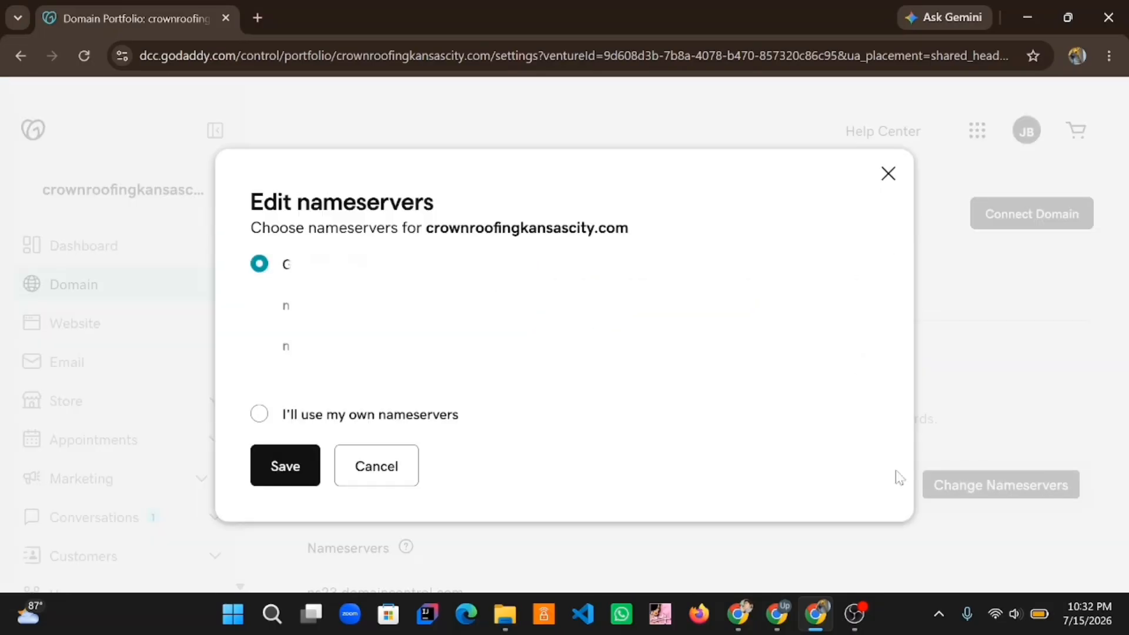
- Choose to use own nameservers and enter helios.dns-parking.com and aster.dns-parking.com, copying the second from Hostinger's guide
left_click(392, 418)
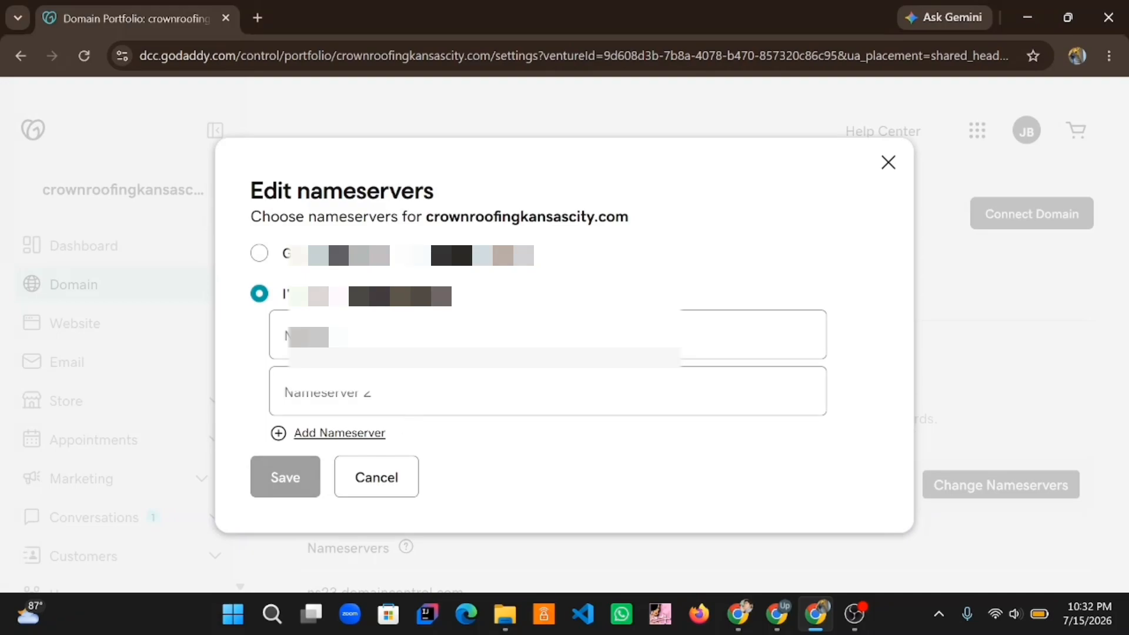
type("helios.dns-parking.com")
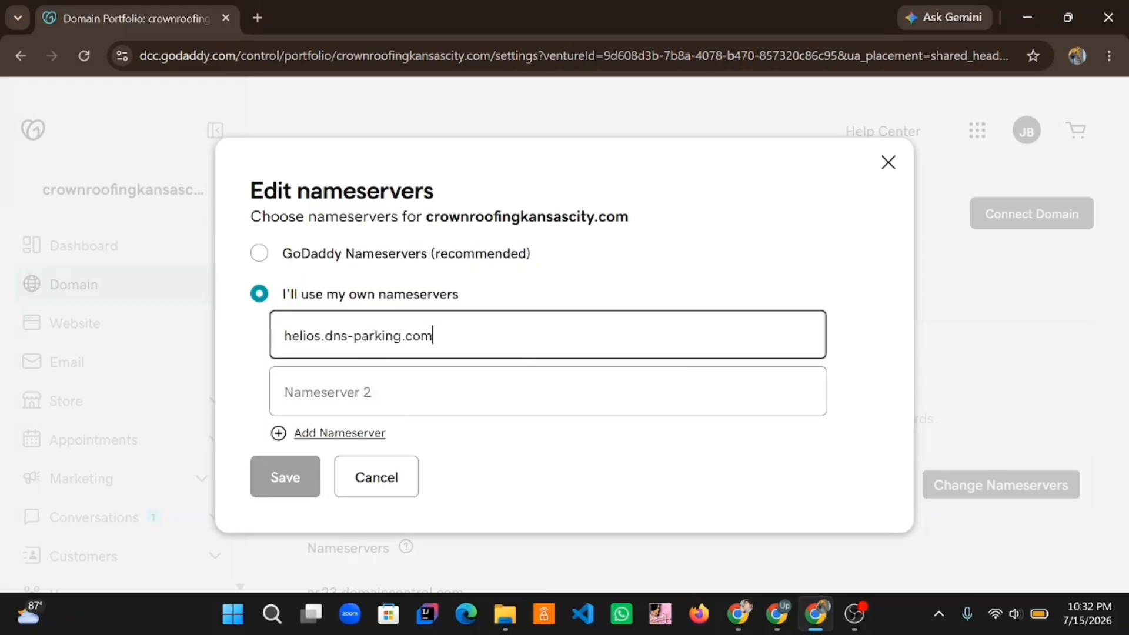
left_click(751, 599)
left_click(845, 398)
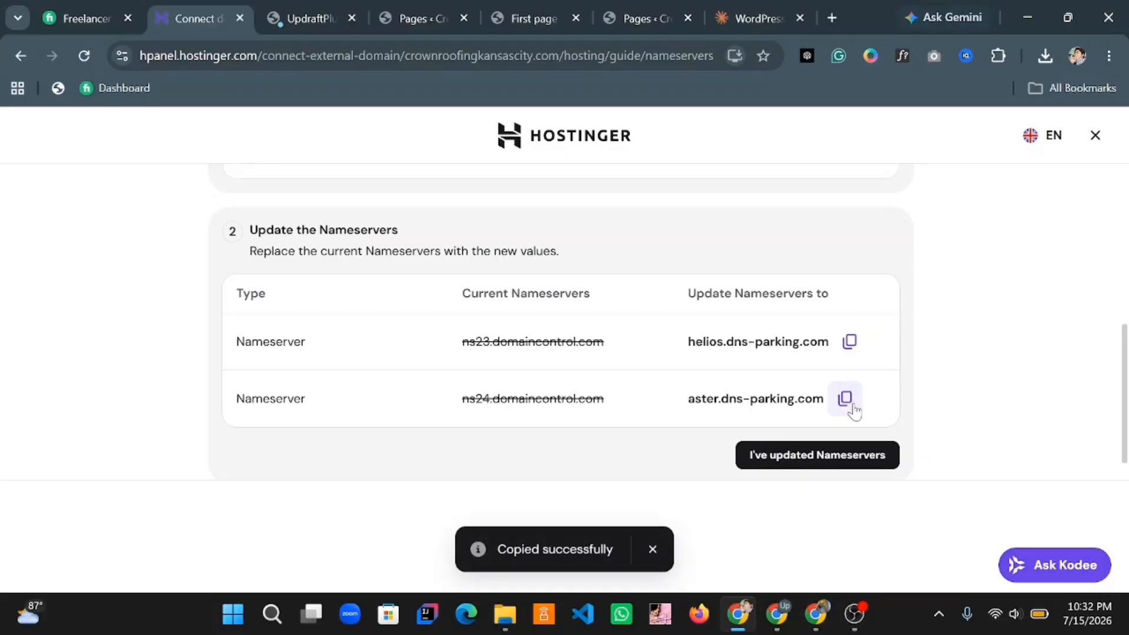
left_click(829, 618)
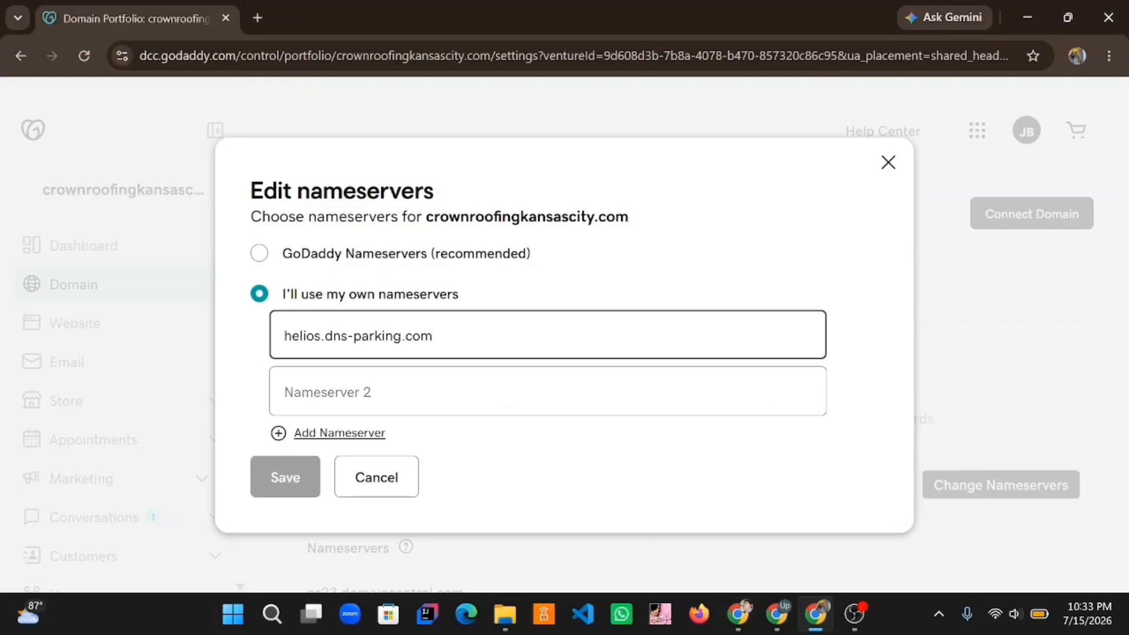
left_click(505, 393)
key("Down")
key("Return")
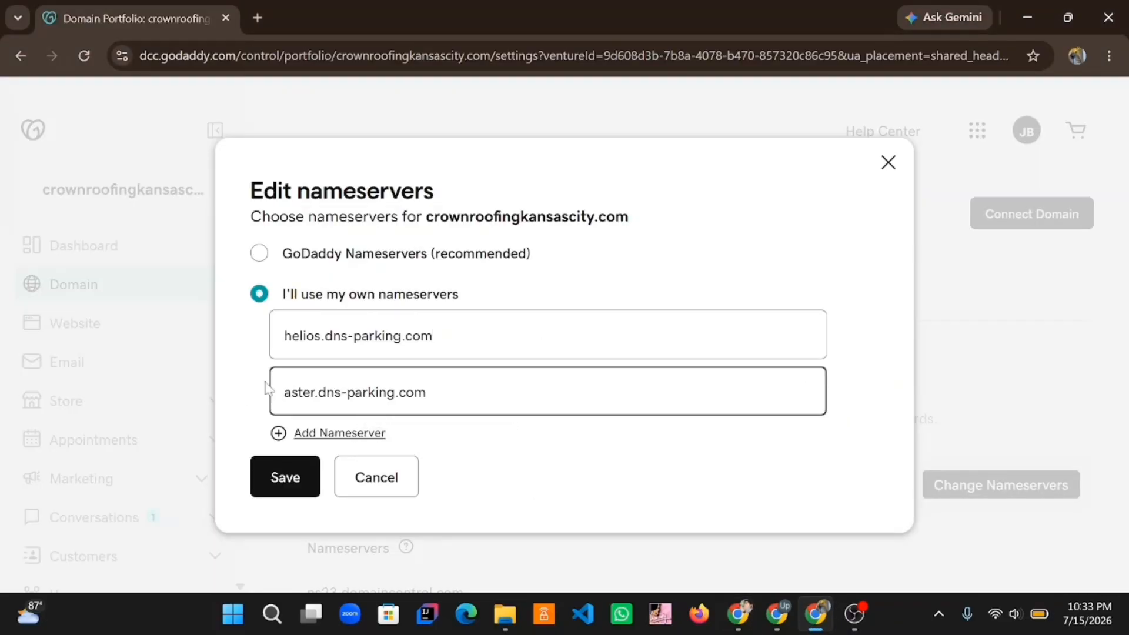
- Save the custom nameservers, verifying the account owner's identity with the texted 6-digit code, and refresh the nameserver status
left_click(277, 477)
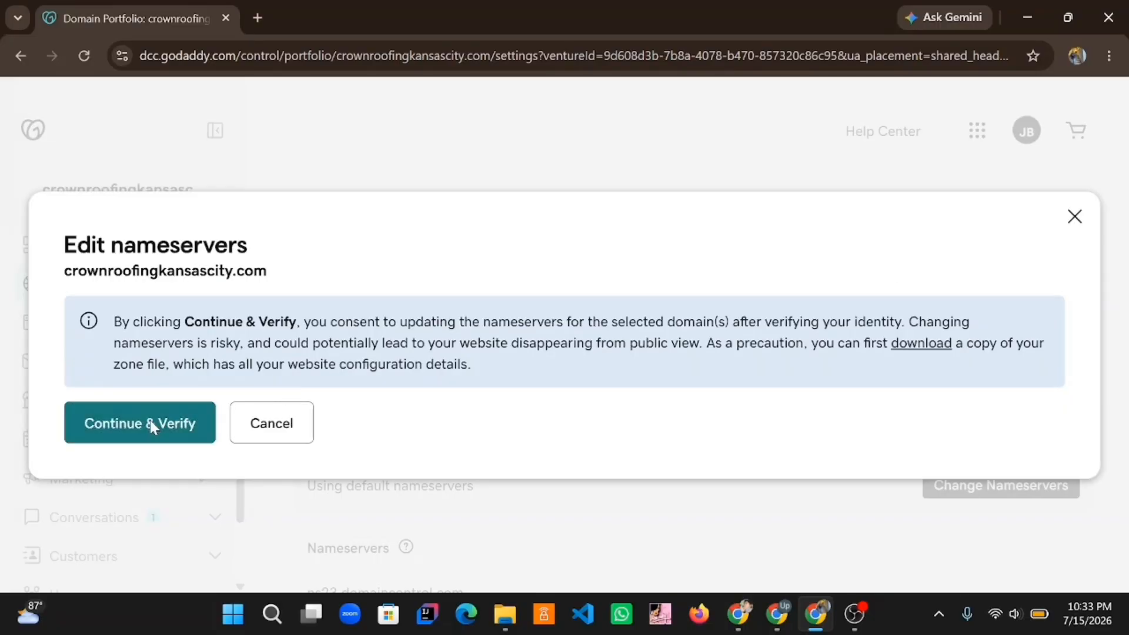
left_click(161, 421)
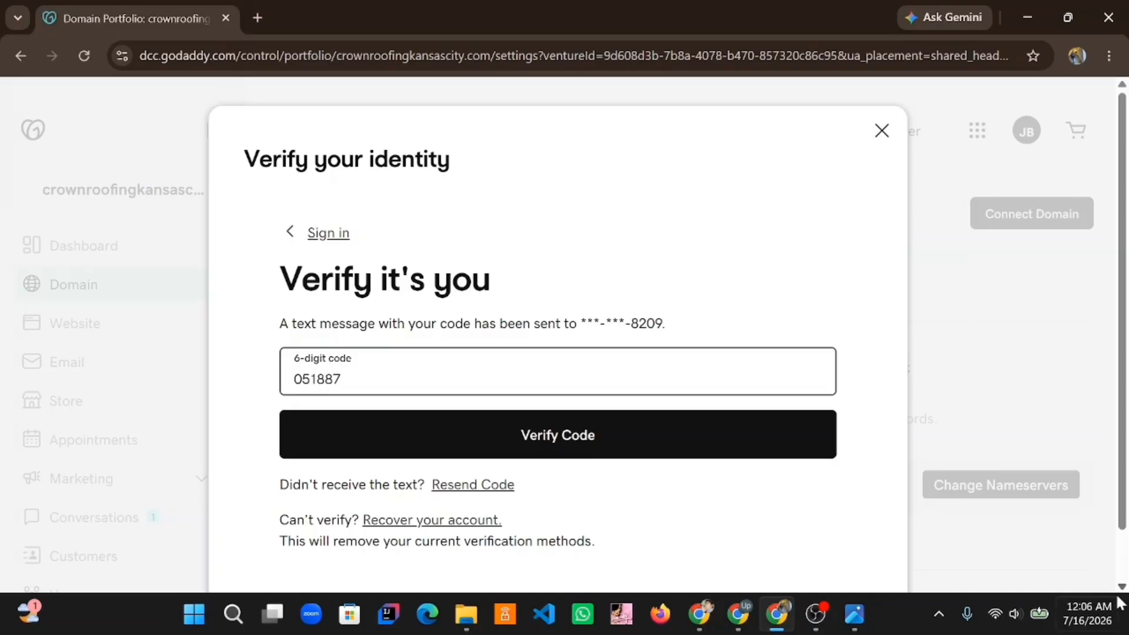
left_click(665, 429)
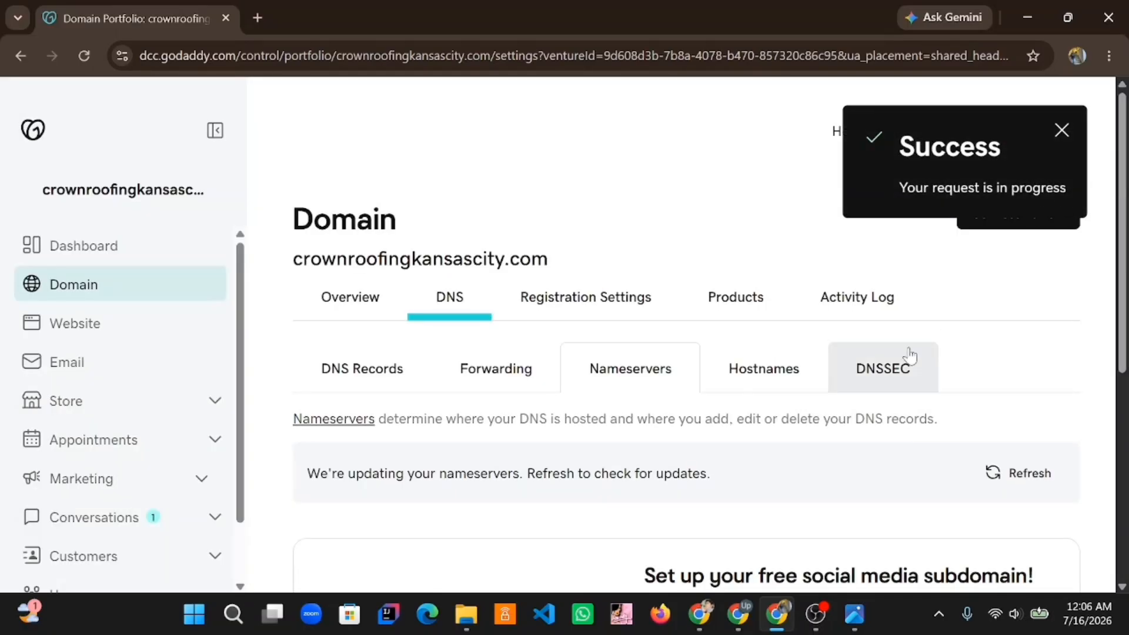
scroll(907, 361, "down", 1)
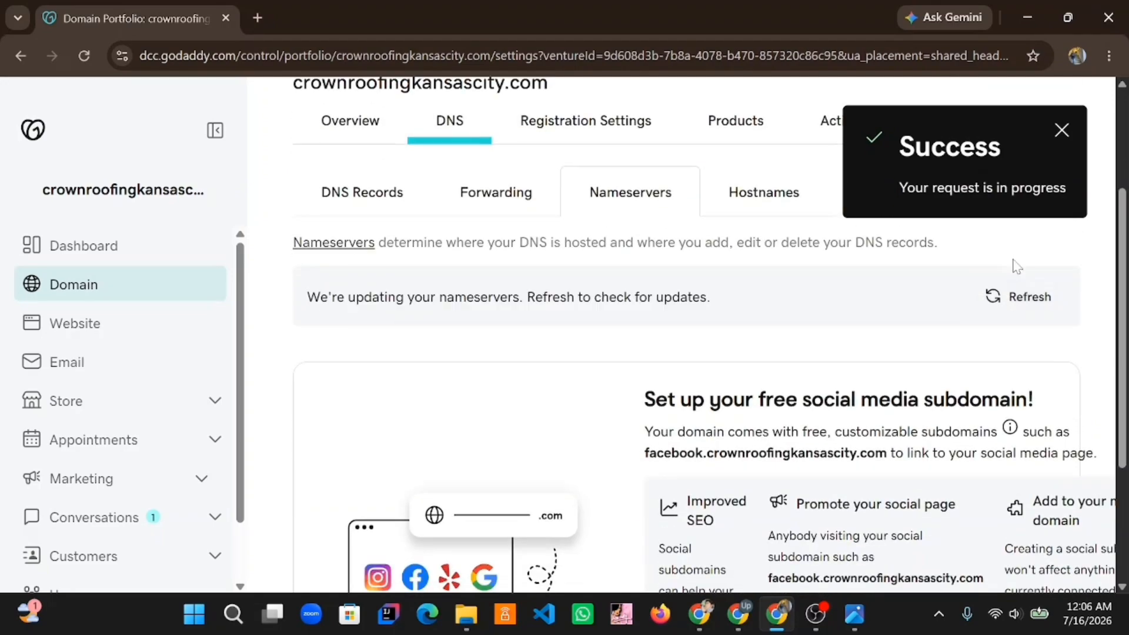
left_click(1005, 301)
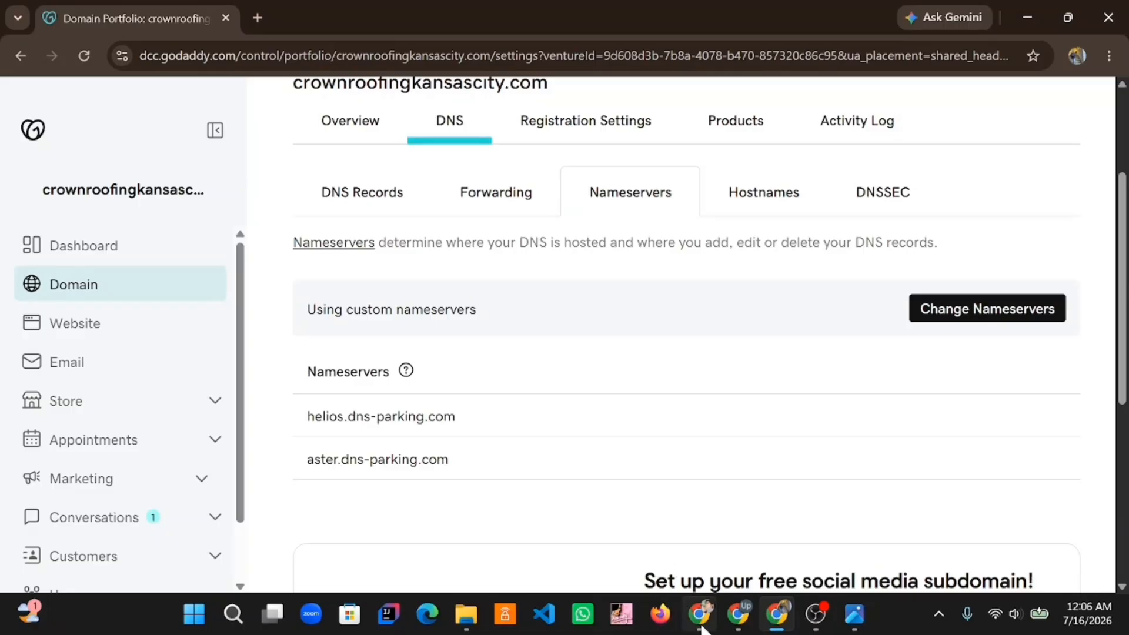
- Switch to Hostinger, confirm the nameservers have been updated, and enable the email notification for when the domain connection is complete
mouse_move(698, 614)
left_click(655, 519)
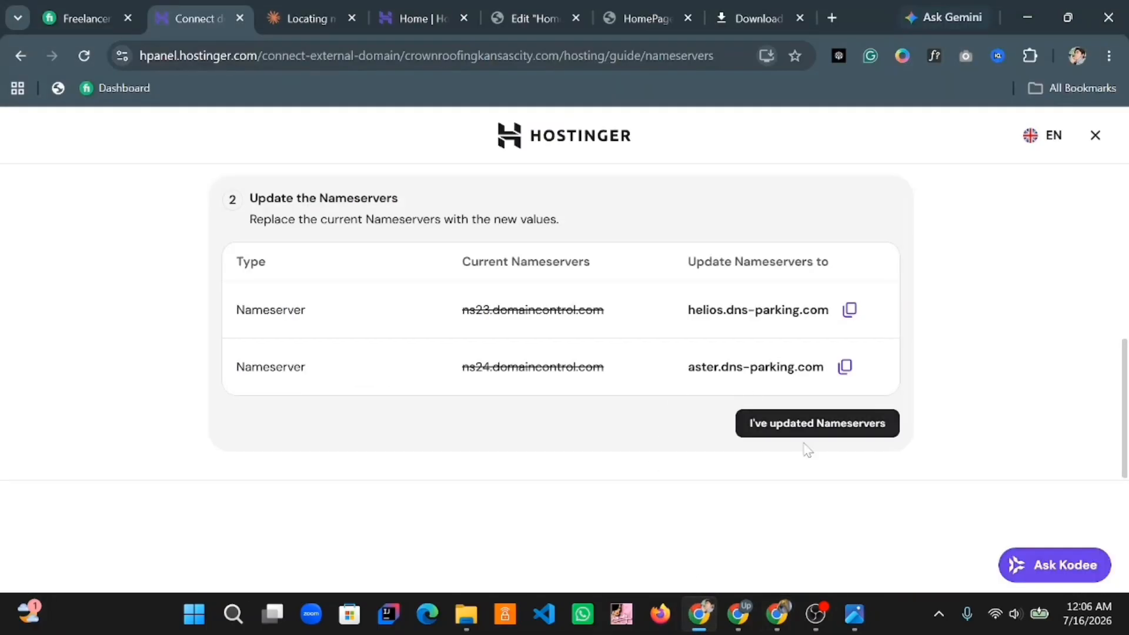
left_click(777, 628)
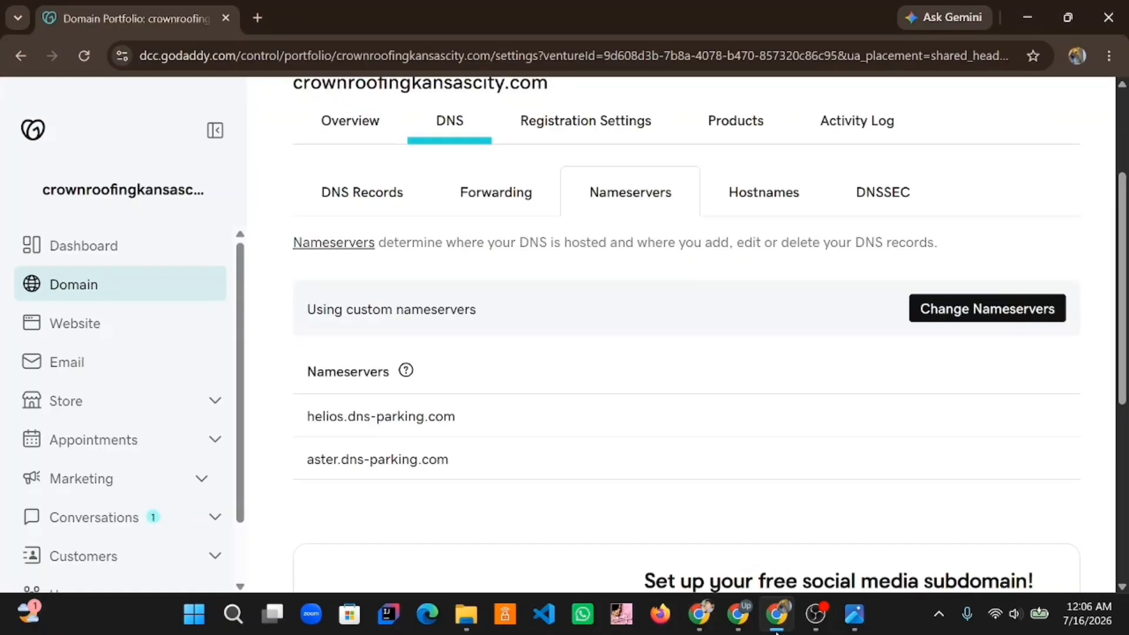
left_click(714, 628)
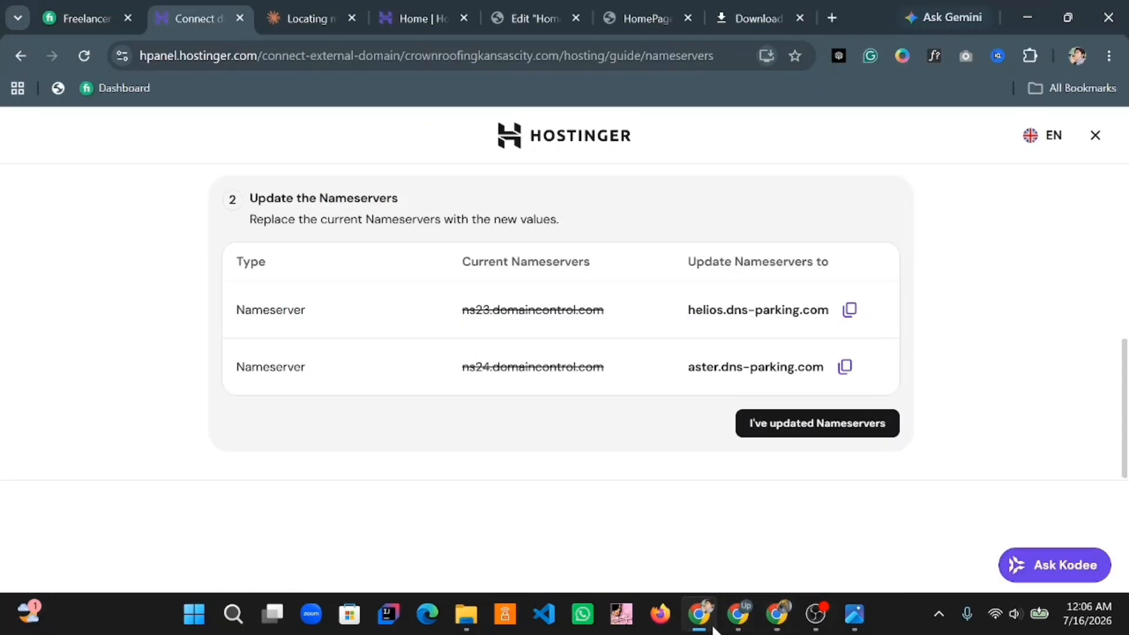
left_click(826, 424)
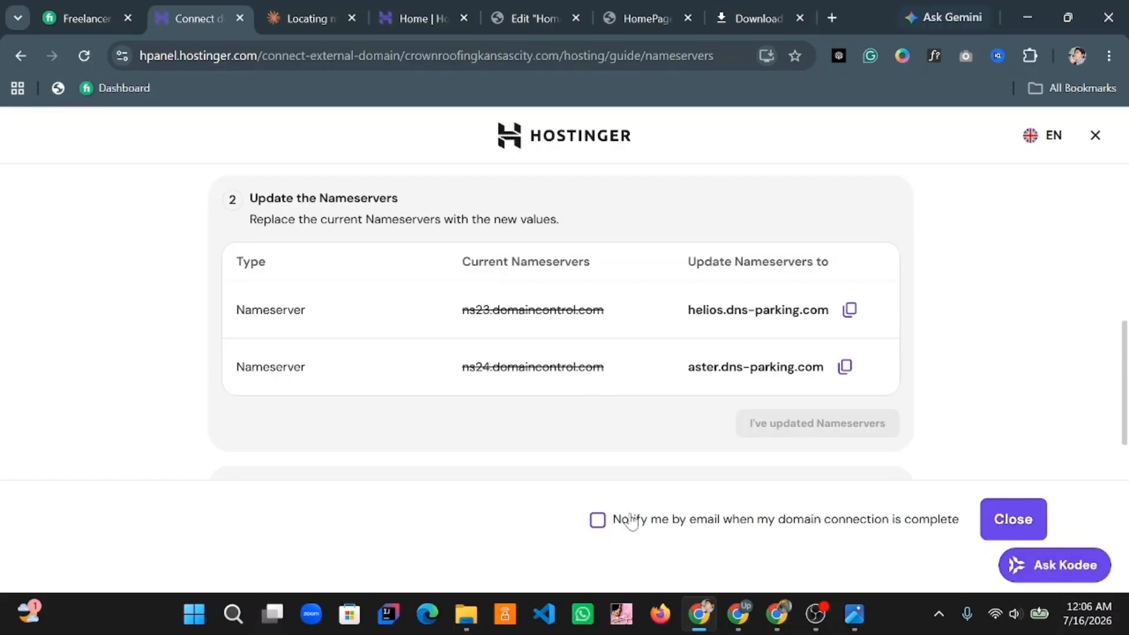
scroll(675, 327, "down", 2)
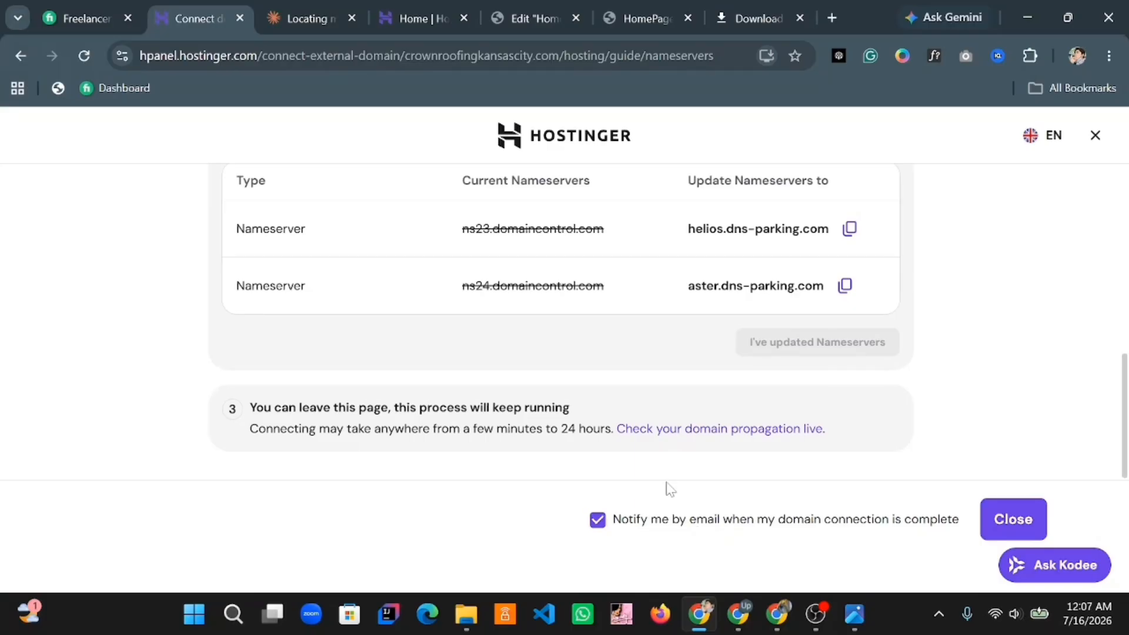
- Open the live domain propagation check in a new tab and close the nameserver connection guide
left_click(1030, 519)
right_click(681, 441)
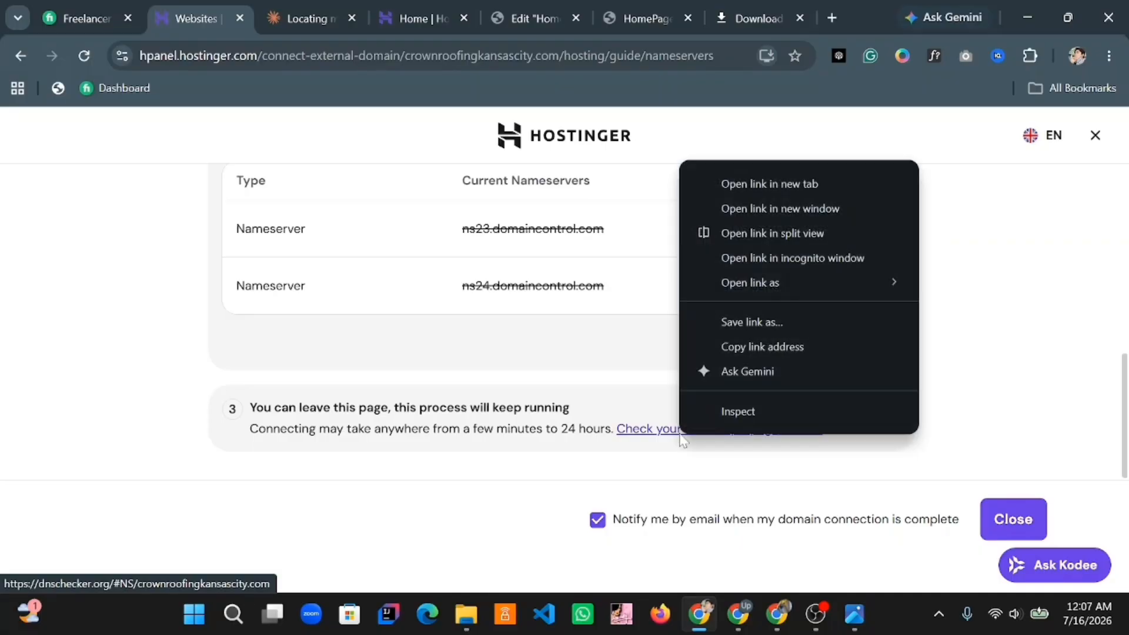
left_click(852, 170)
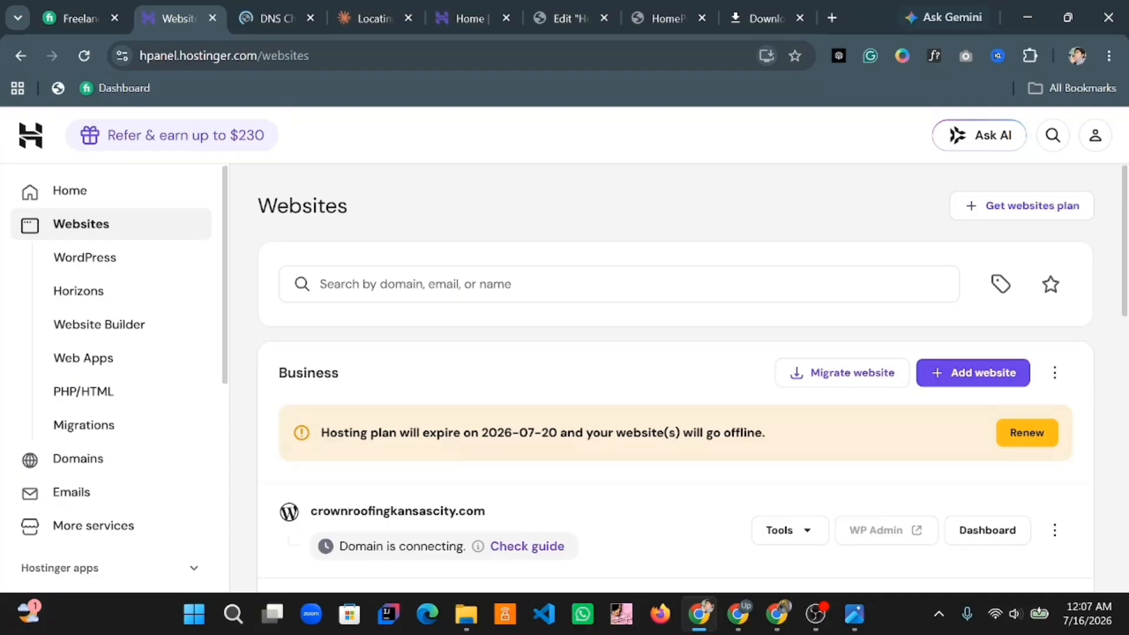
- Check the connection status of crownroofingkansascity.com in the websites list
scroll(675, 376, "down", 3)
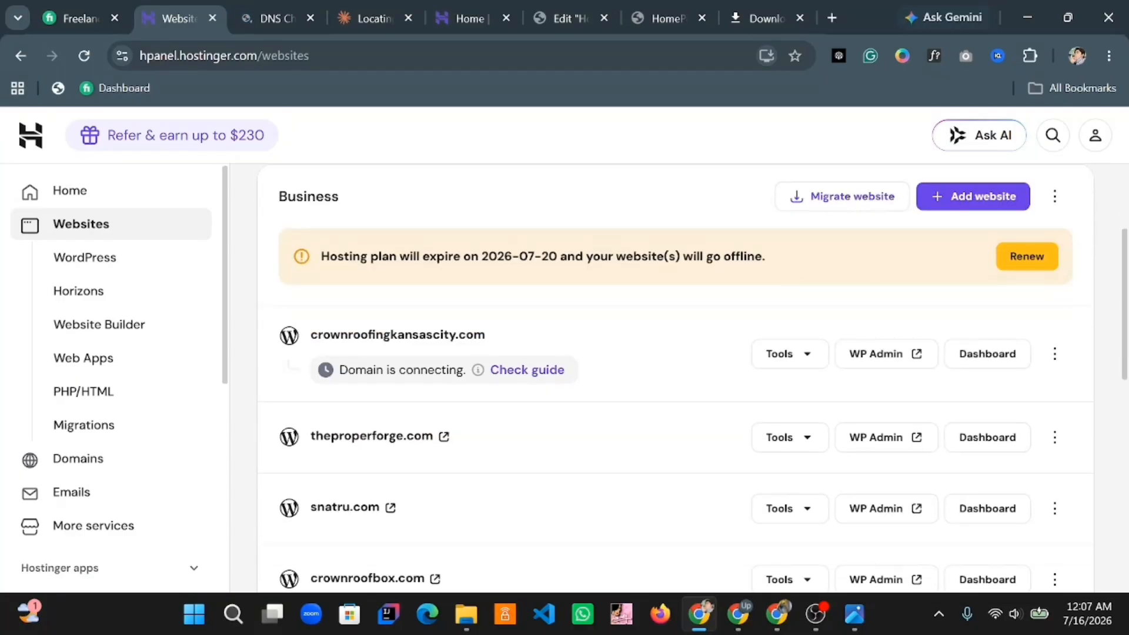
mouse_move(560, 374)
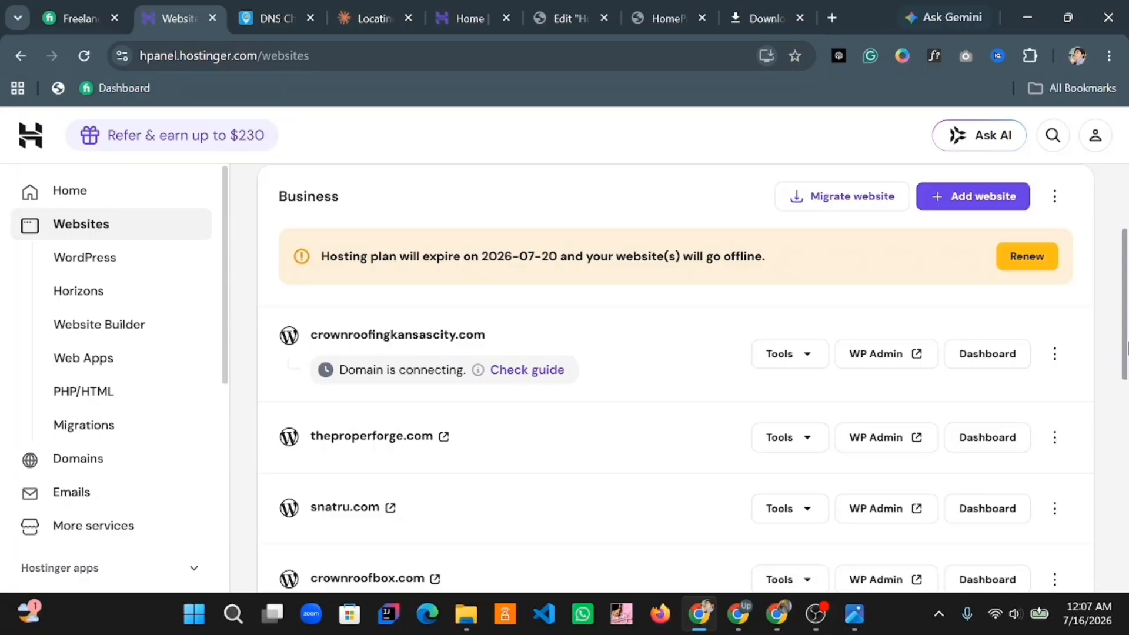
left_click(212, 18)
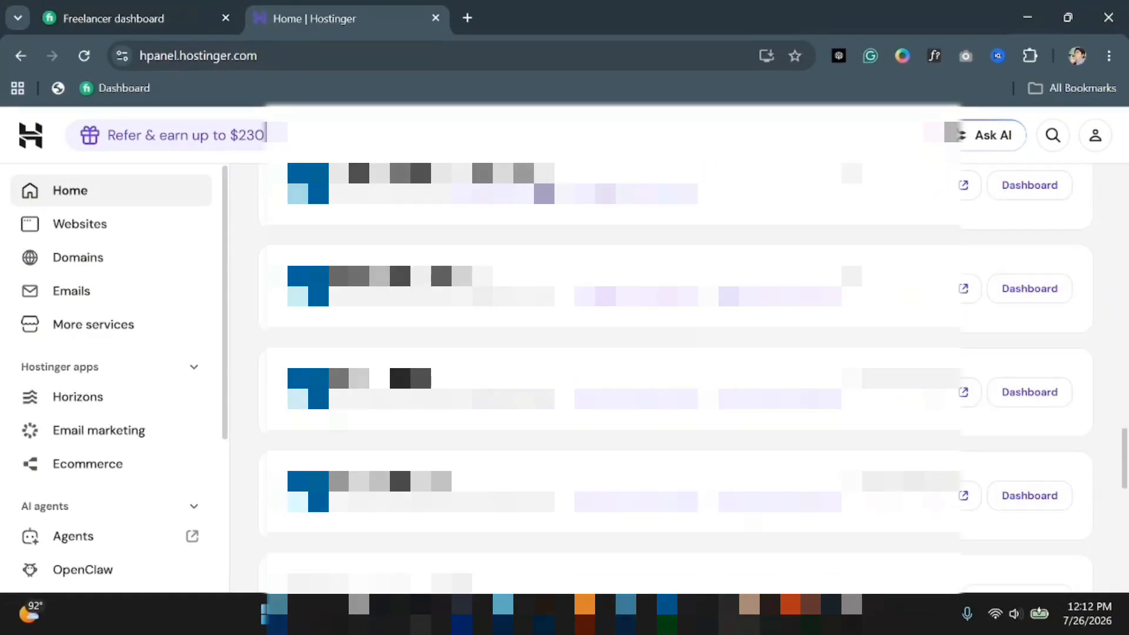
- Open Hostinger's domain portfolio and find crownroofingkansascity.com among the external domains
scroll(677, 353, "up", 3)
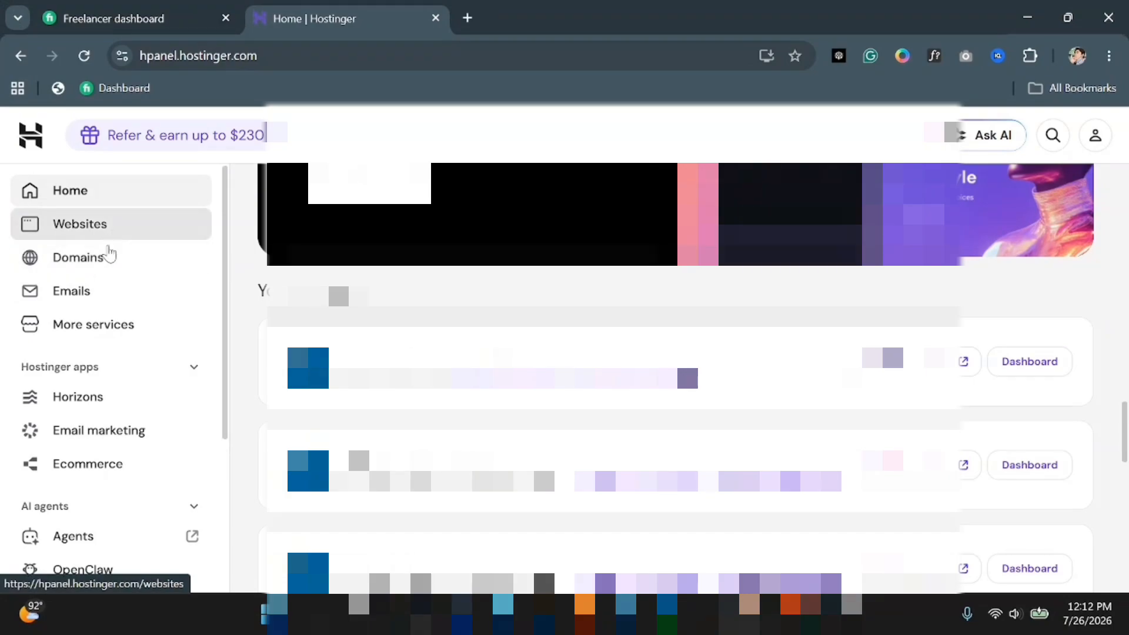
left_click(78, 257)
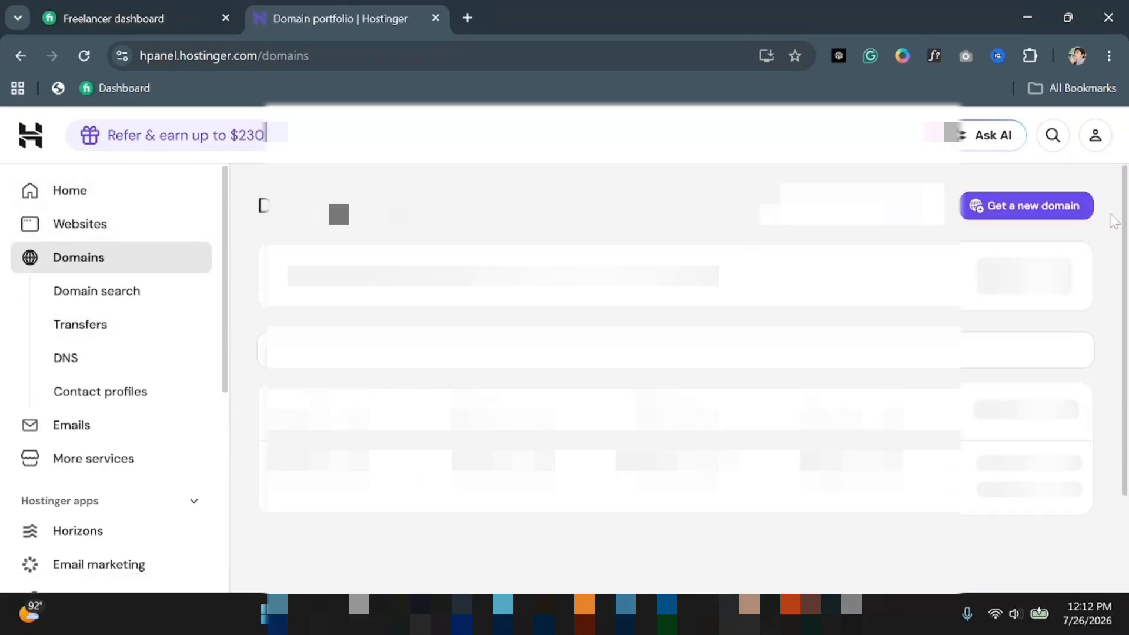
left_click_drag(1127, 194, 1127, 579)
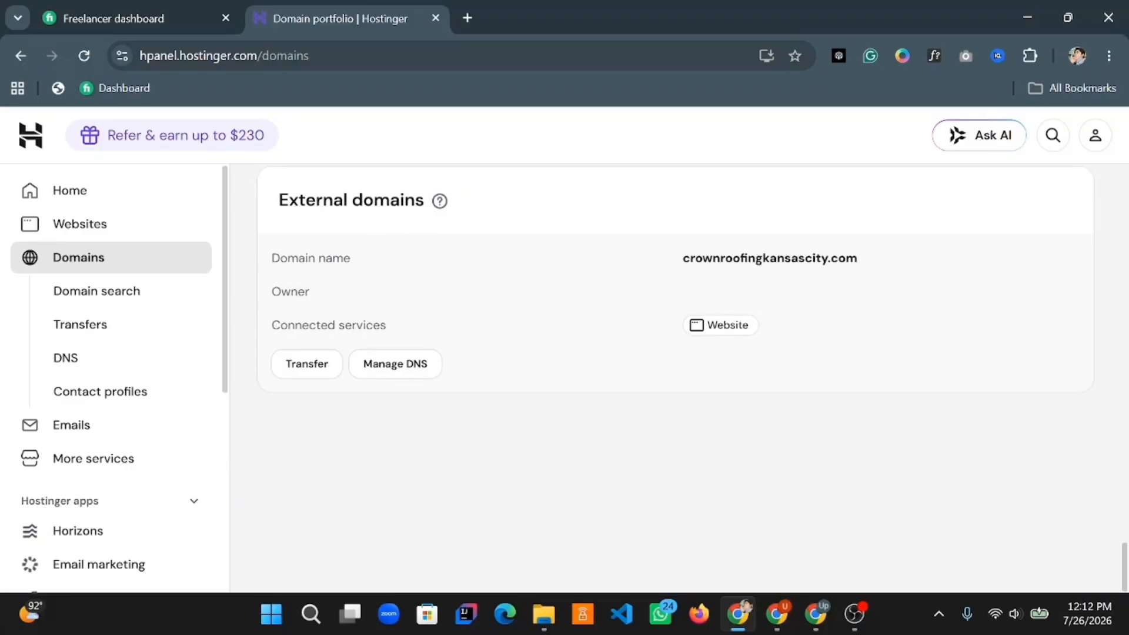
scroll(323, 320, "up", 1)
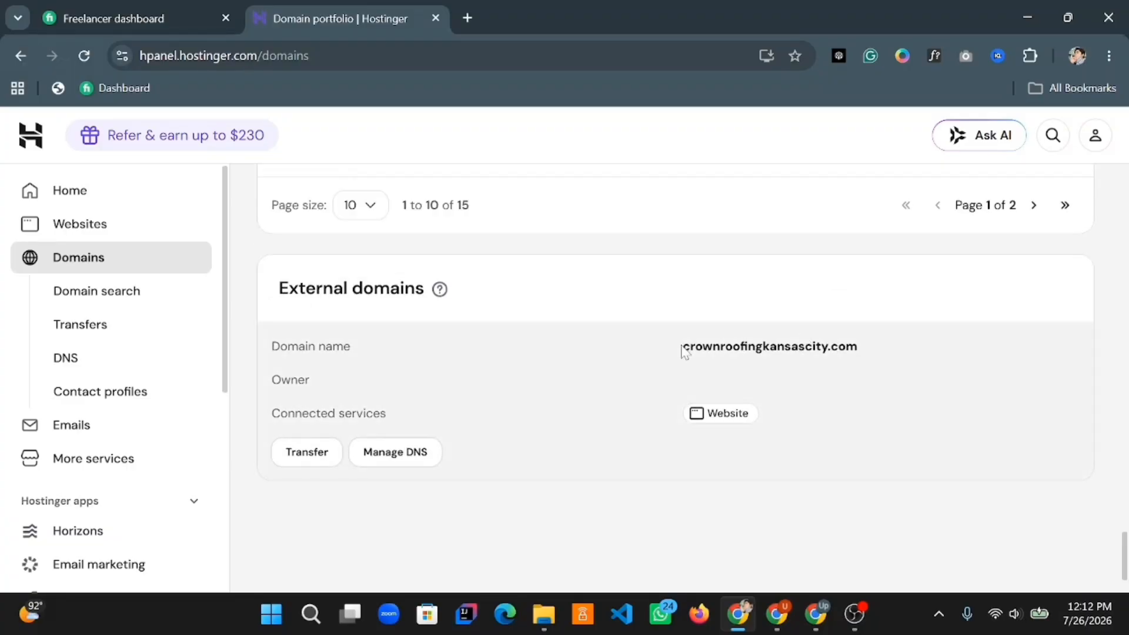
- Visit crownroofingkansascity.com from its listed domain name to check the live site, and close the site's tab
left_click_drag(684, 351, 933, 344)
right_click(821, 349)
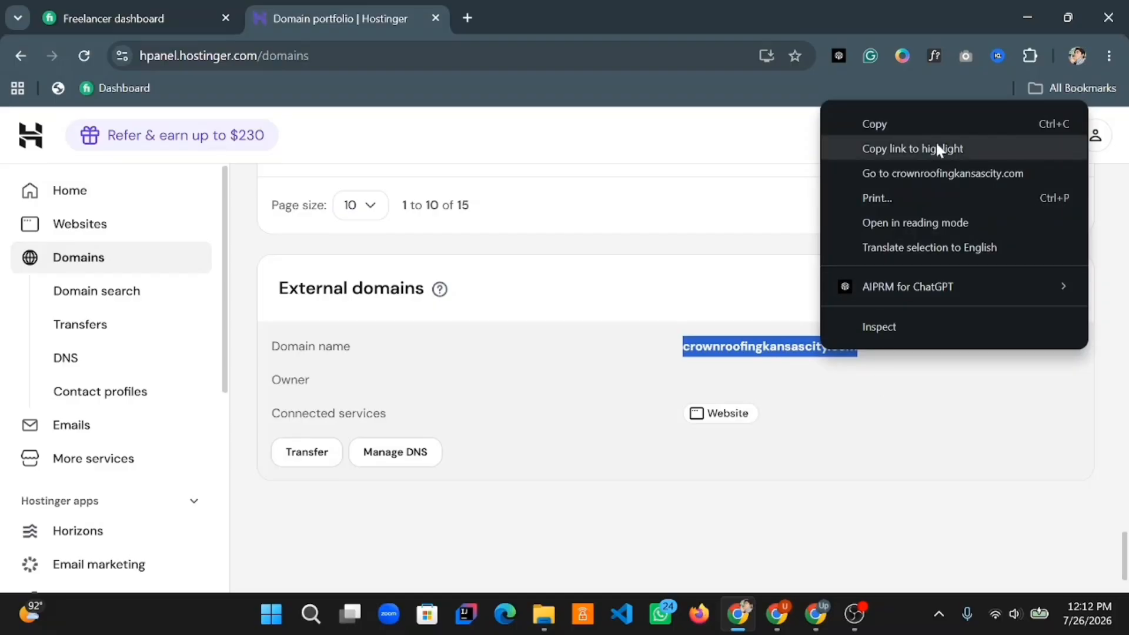
left_click(894, 171)
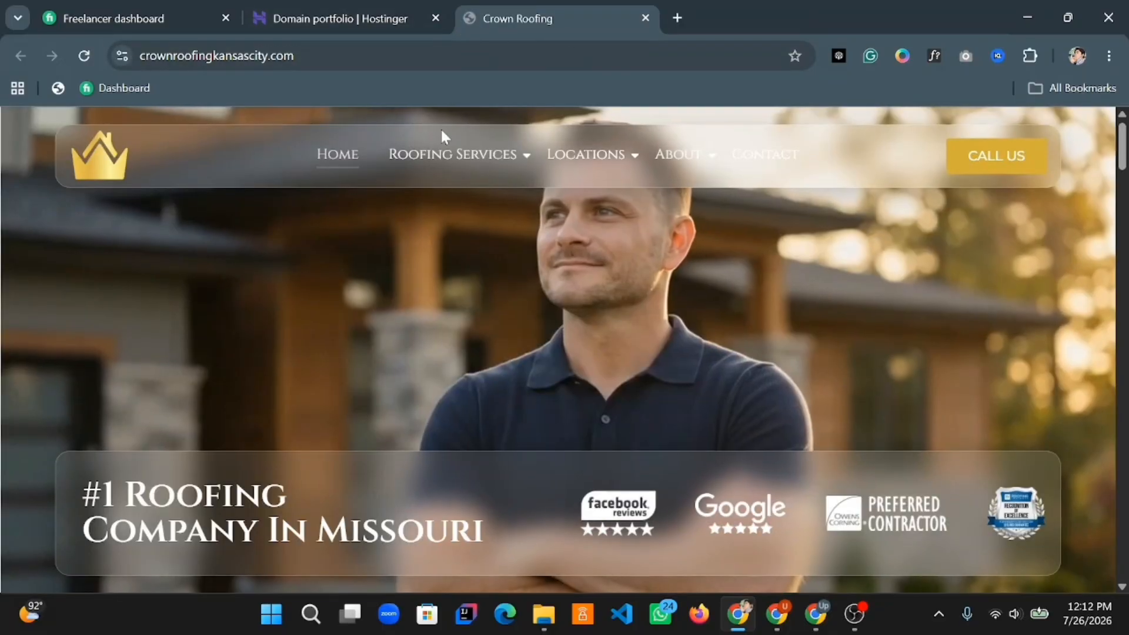
left_click(645, 18)
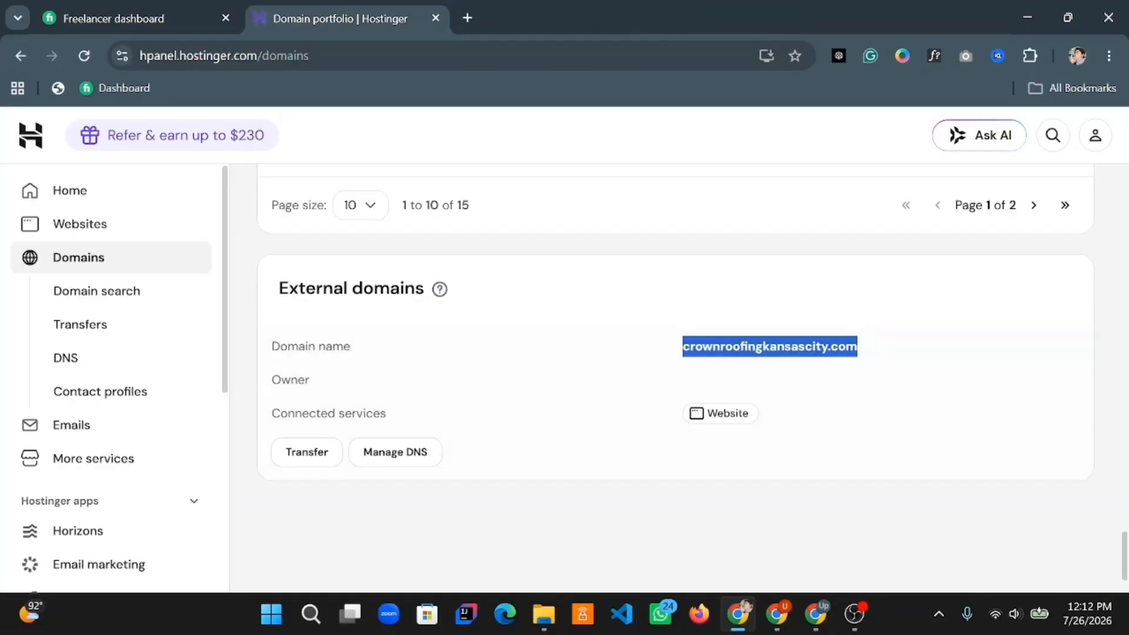